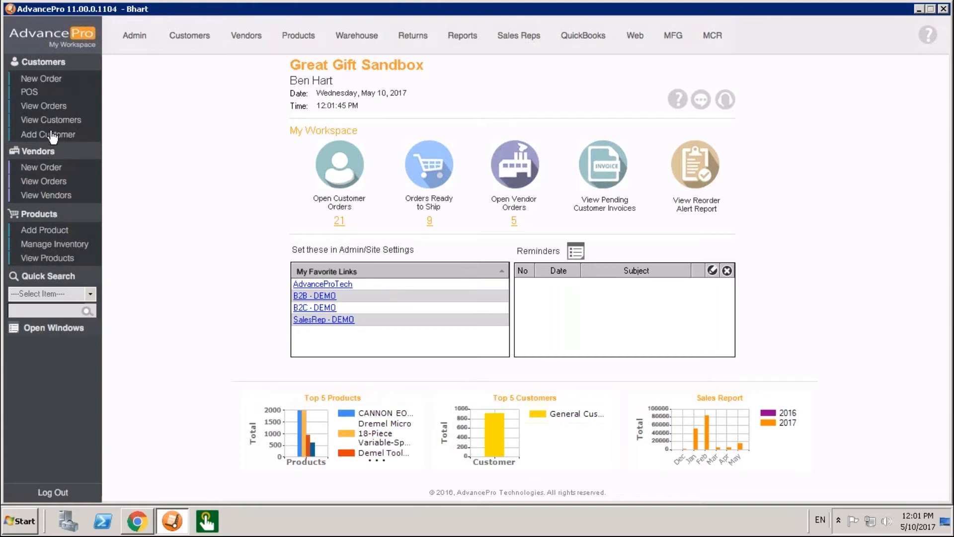
Start a new customer purchase order and select Demo Customer1 as the customer.
click(192, 37)
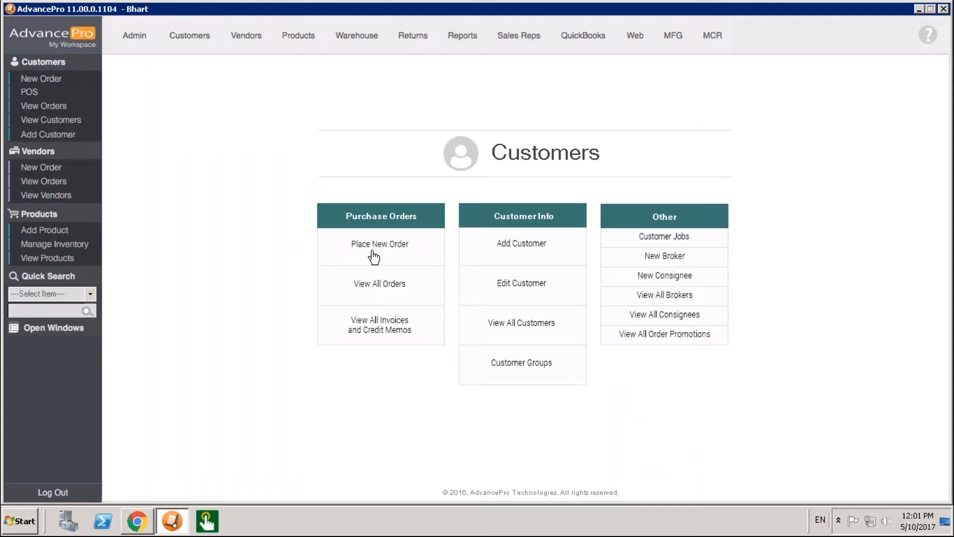
click(61, 84)
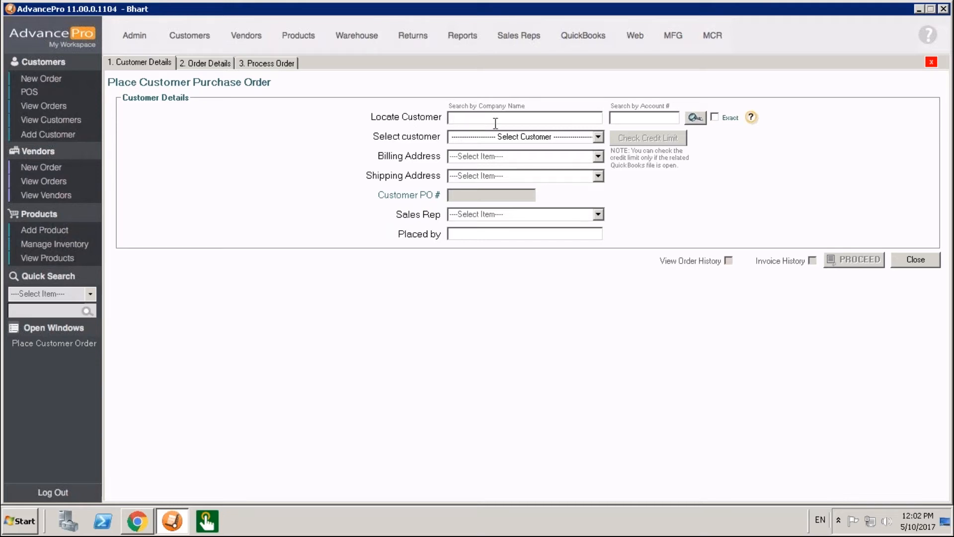
click(599, 138)
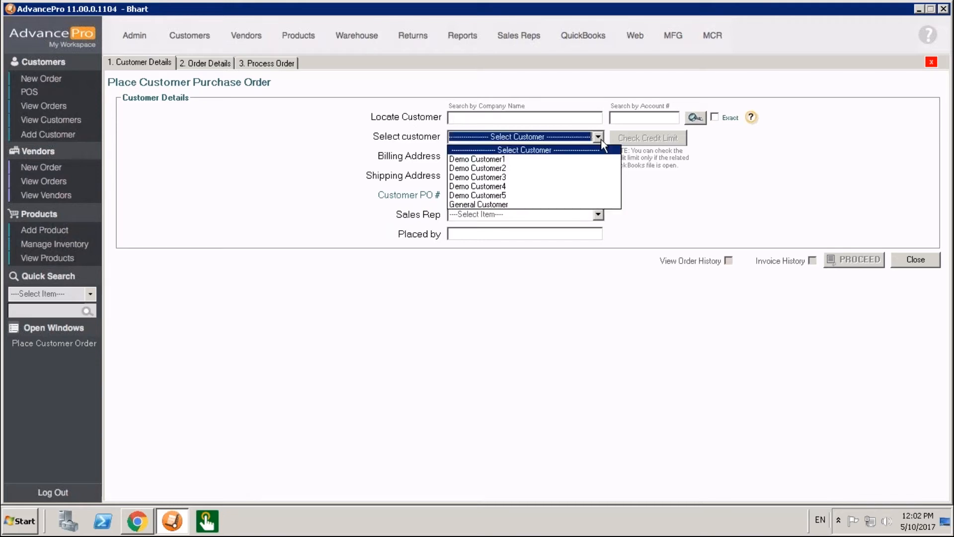
click(601, 138)
click(520, 118)
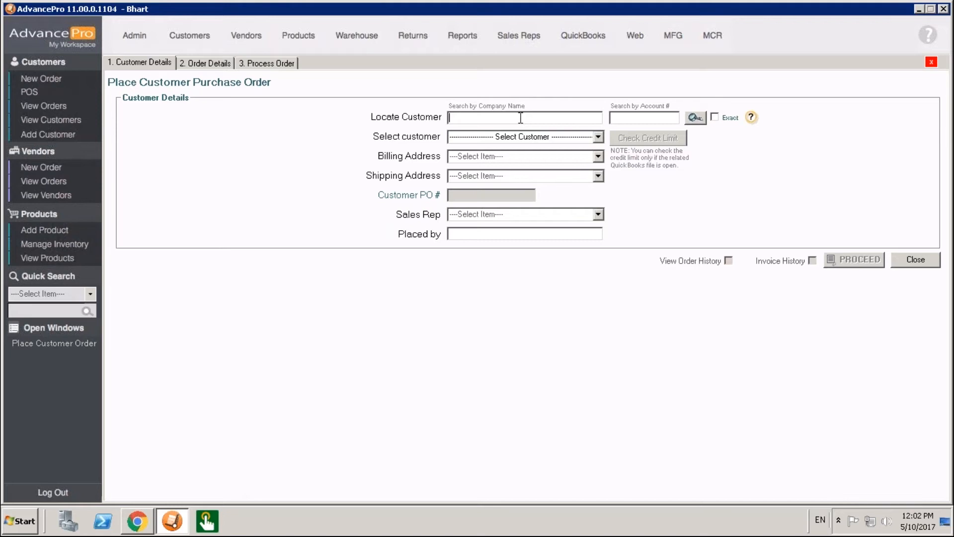
click(632, 115)
click(598, 136)
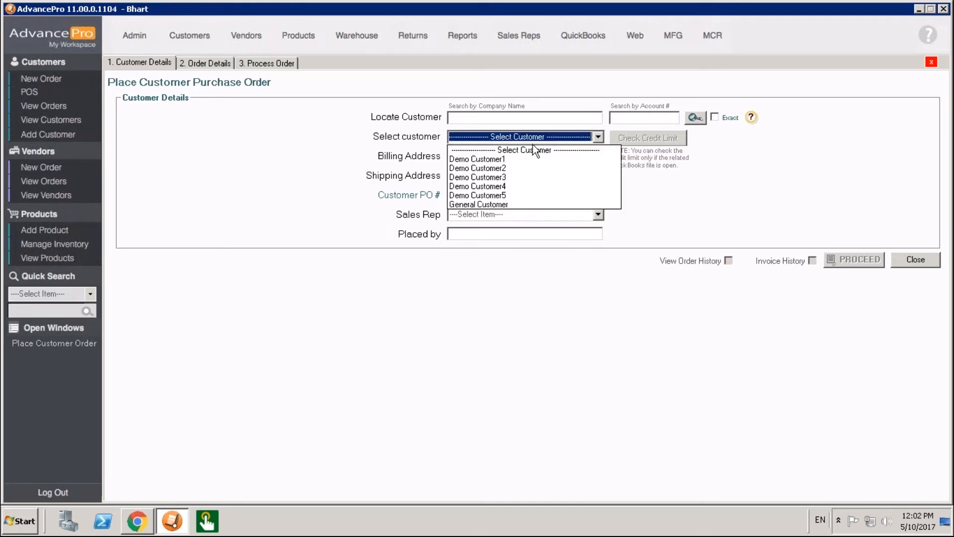
click(523, 158)
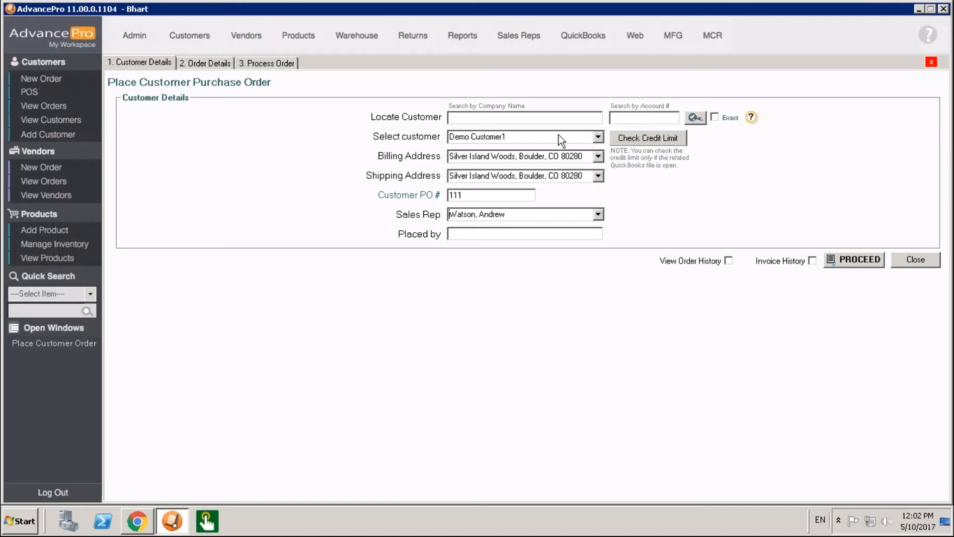
Check the shipping address choices and pick the Demel Tool + Bit Kit under PO 85 from the customer's order history.
click(598, 177)
click(599, 177)
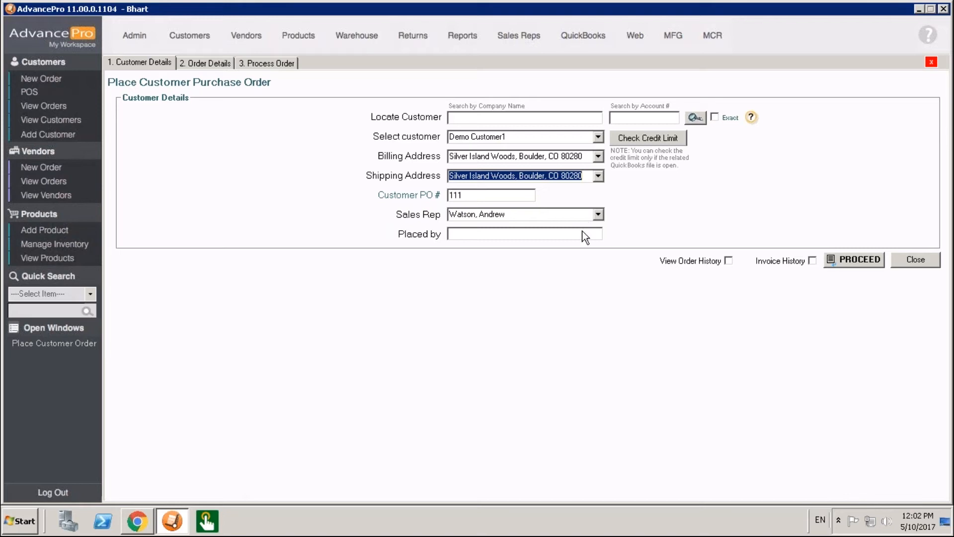
click(729, 261)
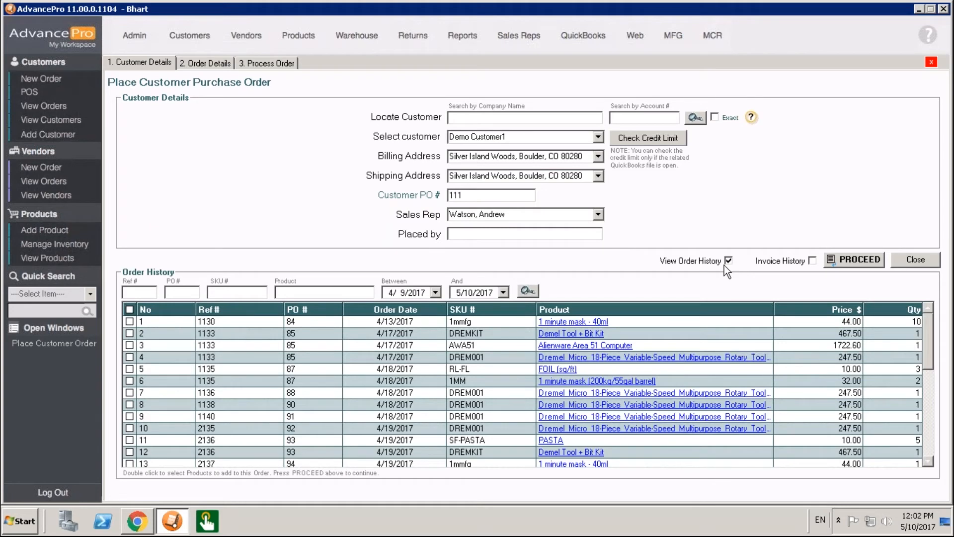
click(127, 333)
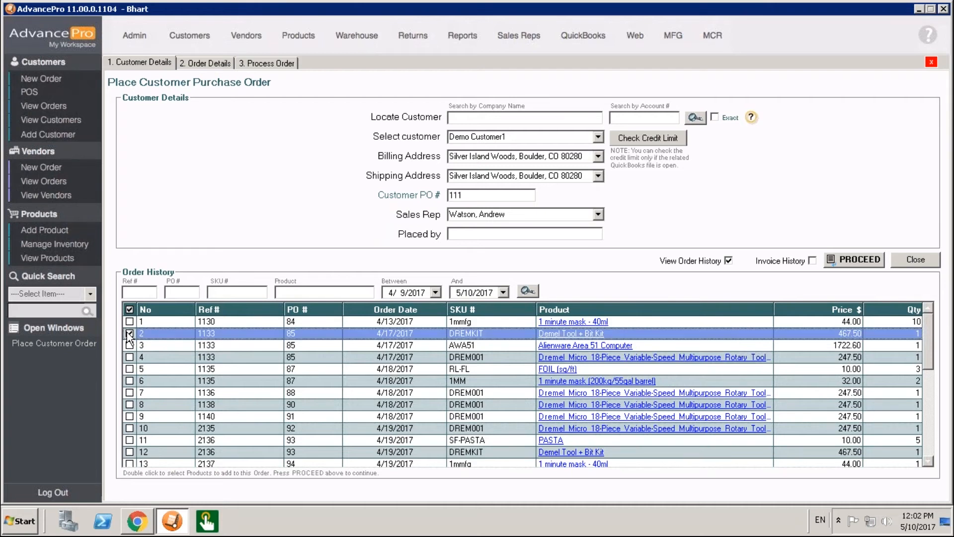
click(728, 260)
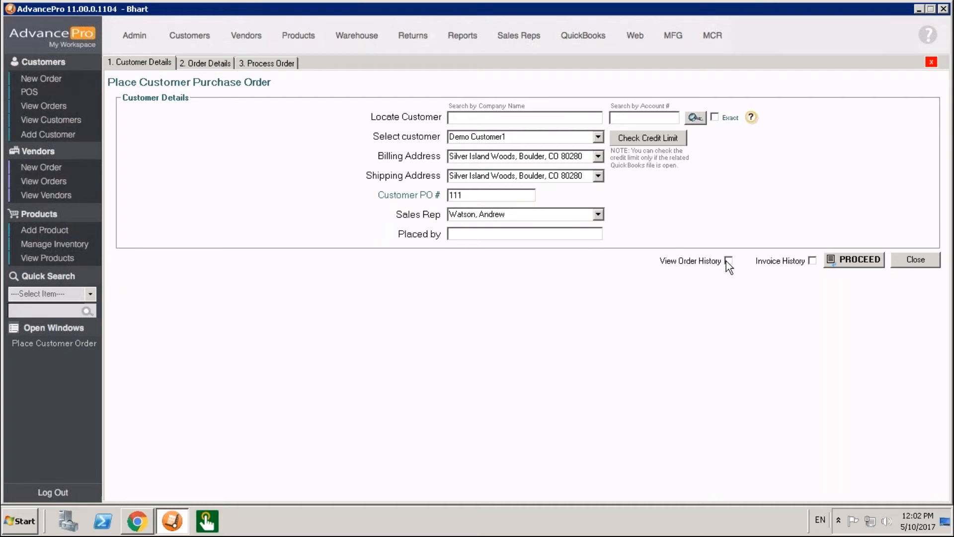
Check the customer's invoice history and proceed to the order details.
click(811, 261)
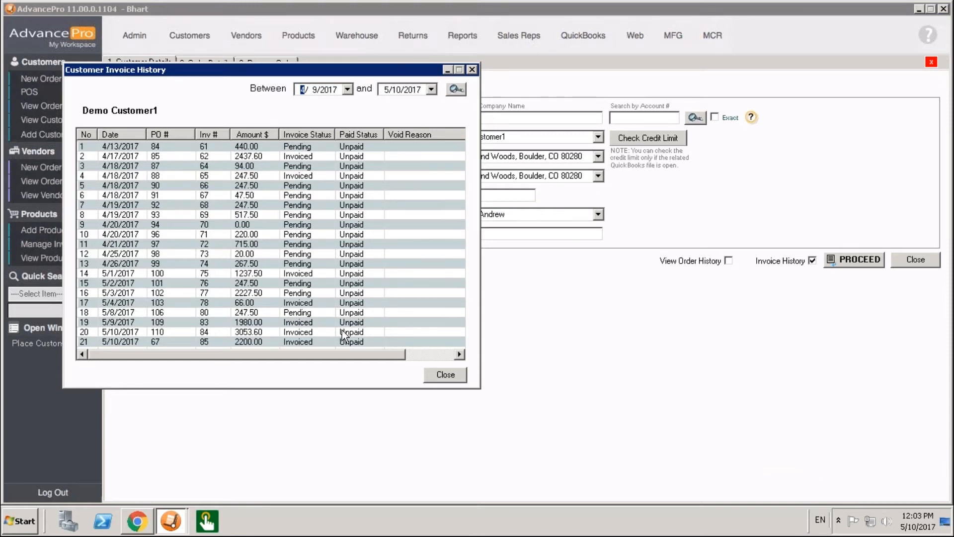
click(443, 374)
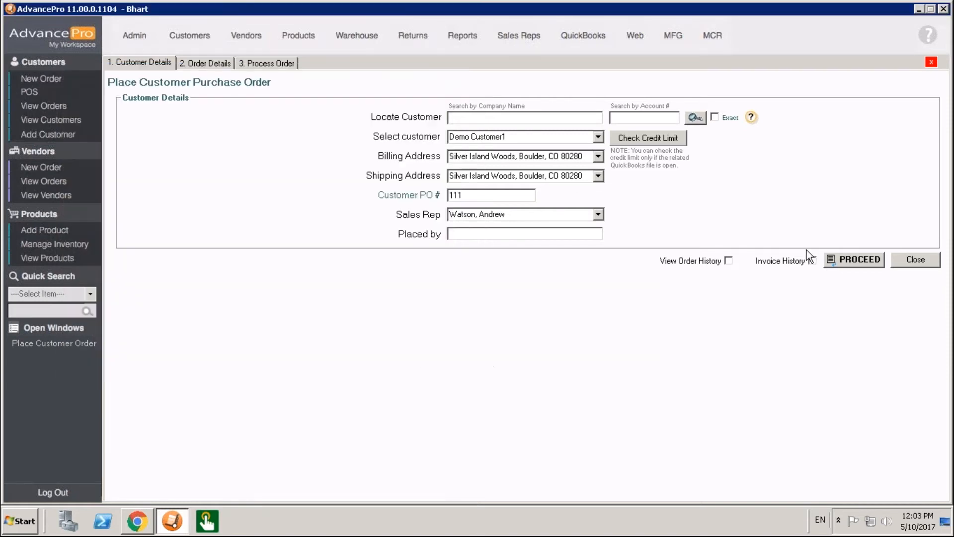
click(850, 263)
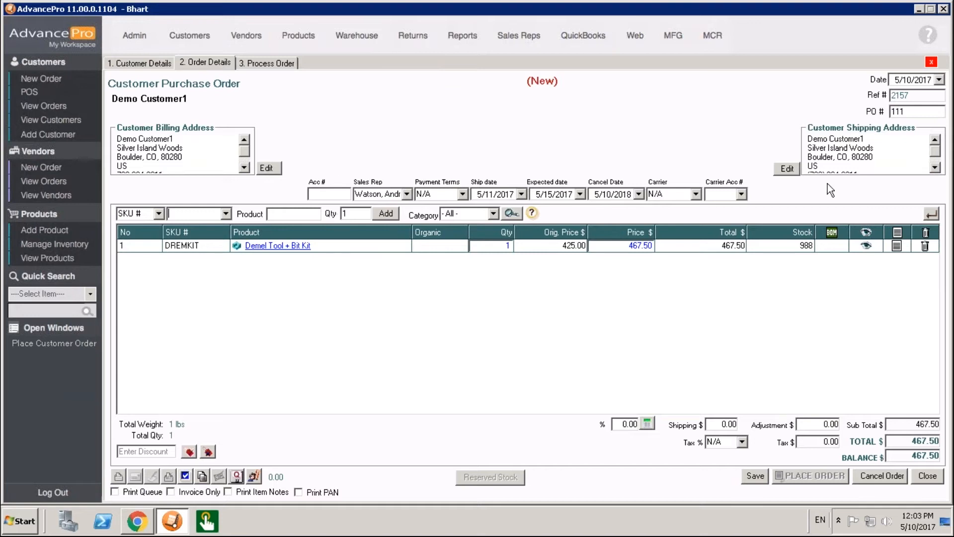
Check the editable shipping address and set the order's carrier to UPS GROUND.
click(793, 171)
click(650, 410)
click(697, 194)
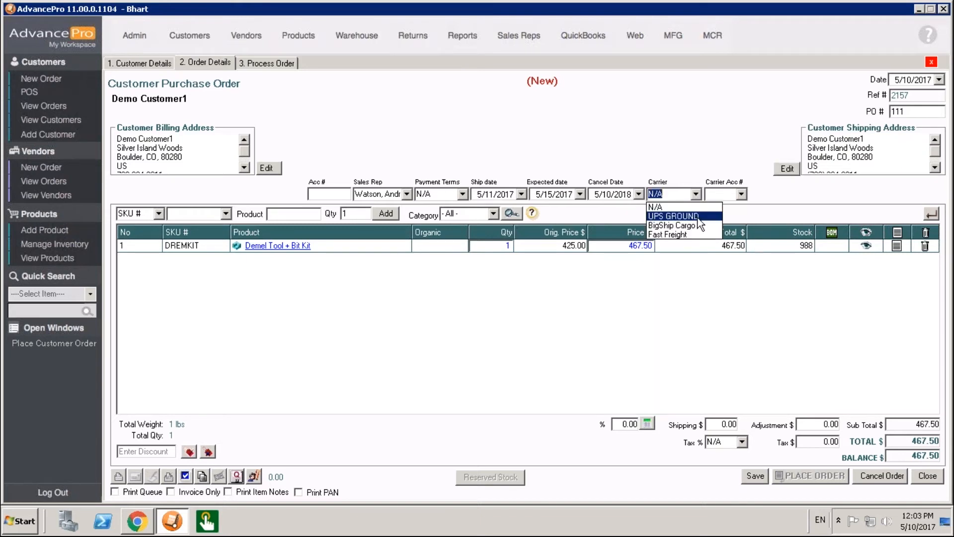
click(673, 216)
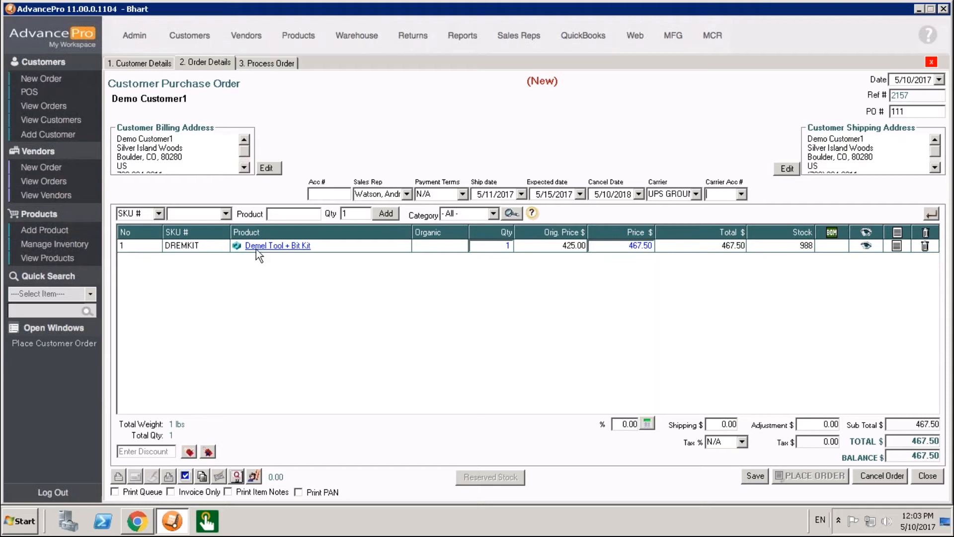
Delete the Demel Tool + Bit Kit line from the order and add the product with SKU DREM001.
click(924, 246)
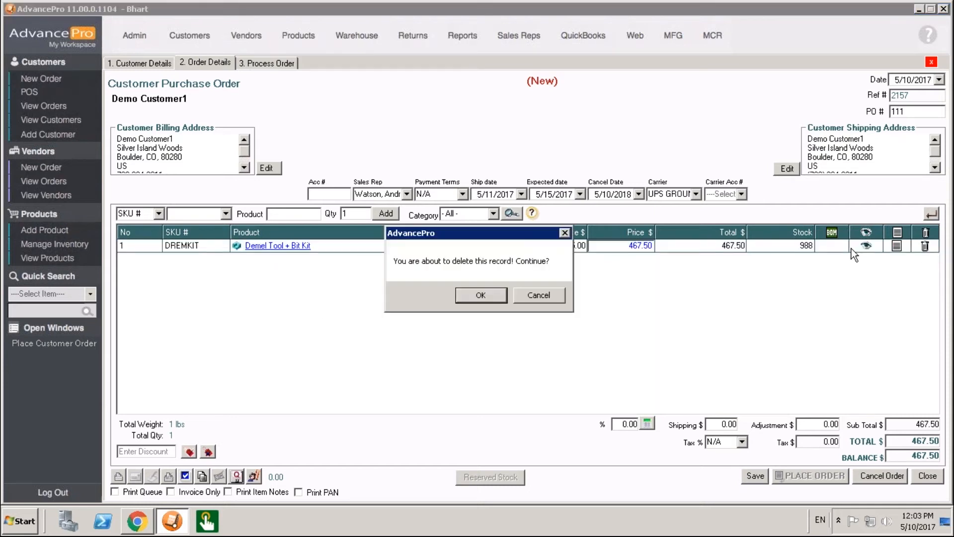
click(458, 294)
text(DREM001)
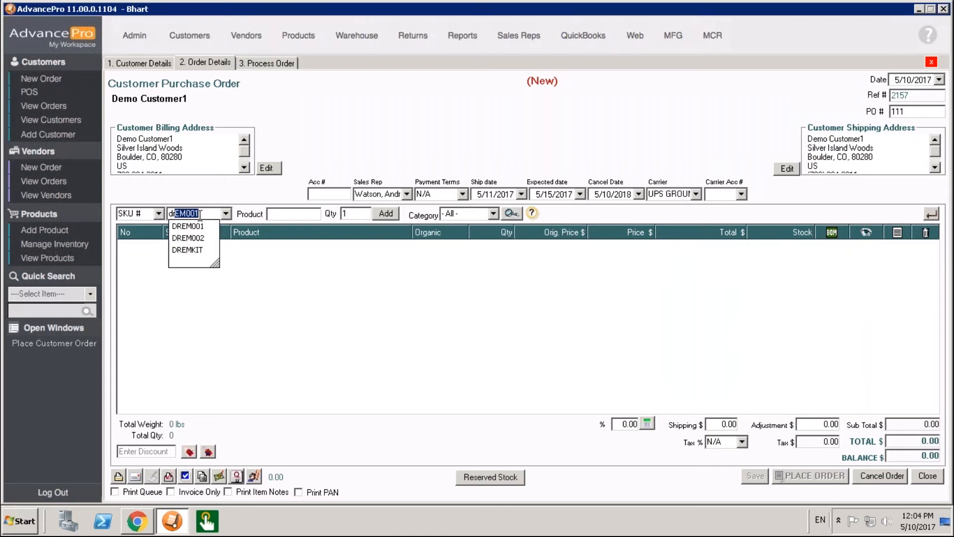
key(Return)
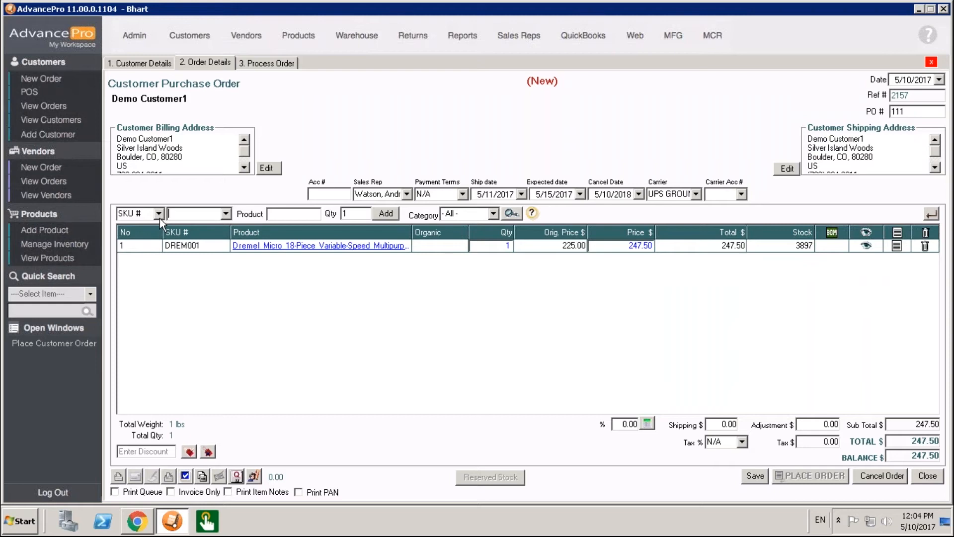
text(de)
key(BackSpace)
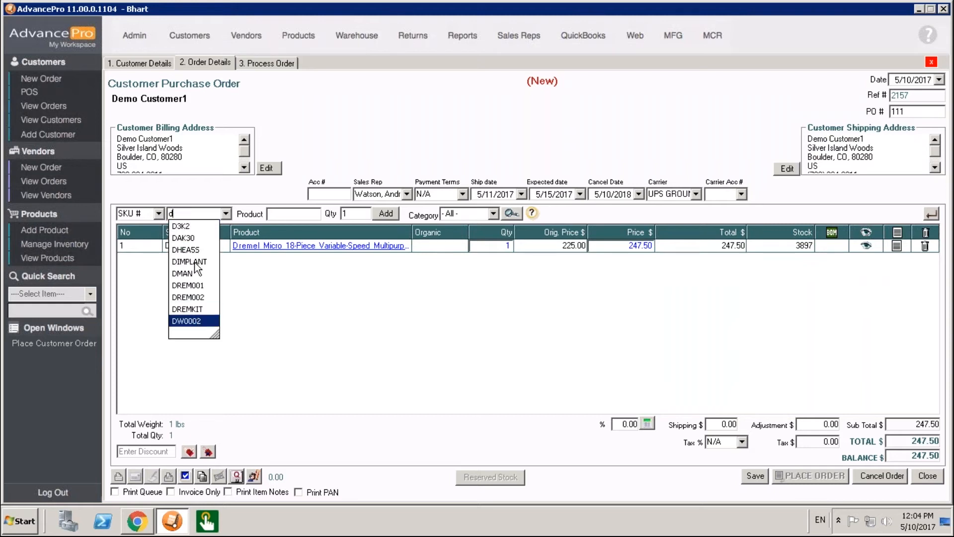
click(393, 332)
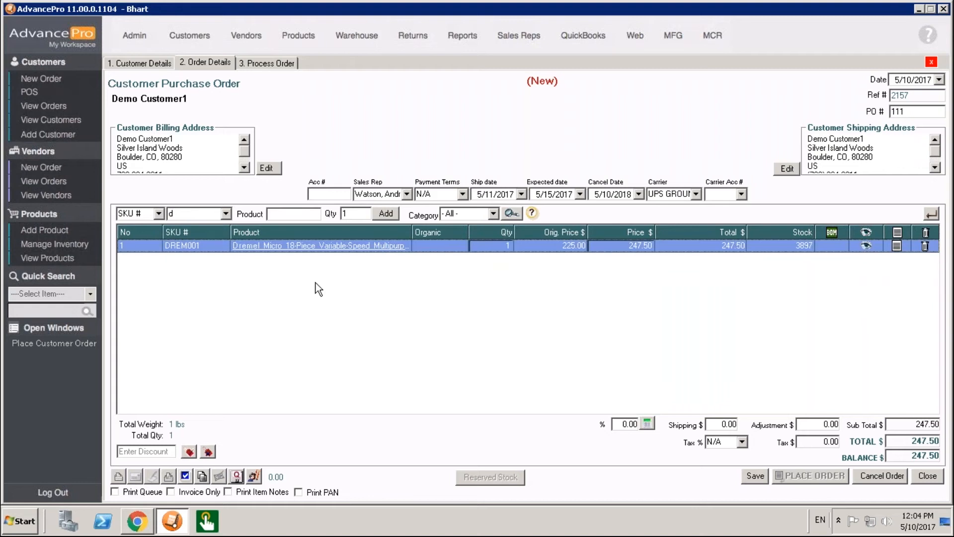
double_click(201, 214)
key(BackSpace)
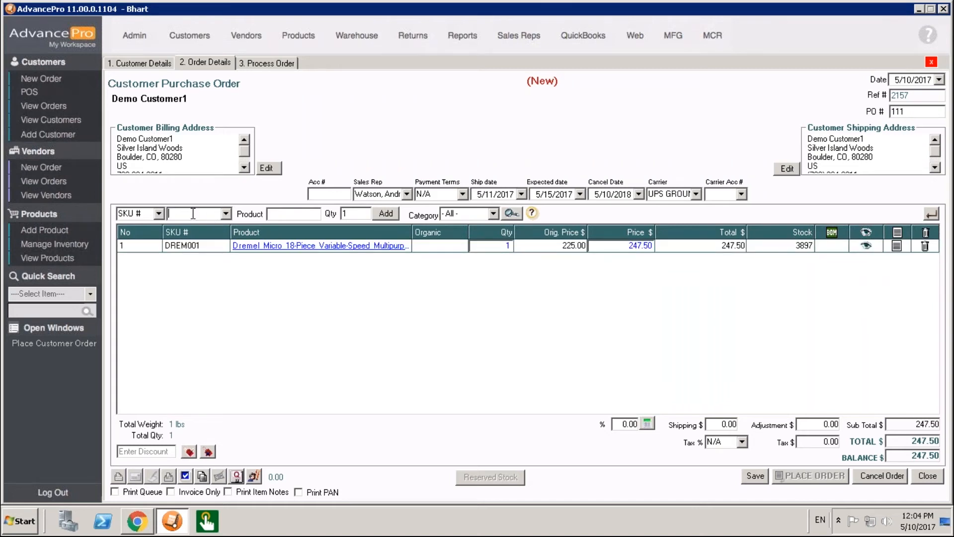
Review the product lookup options by identifier type, product name and category.
click(157, 214)
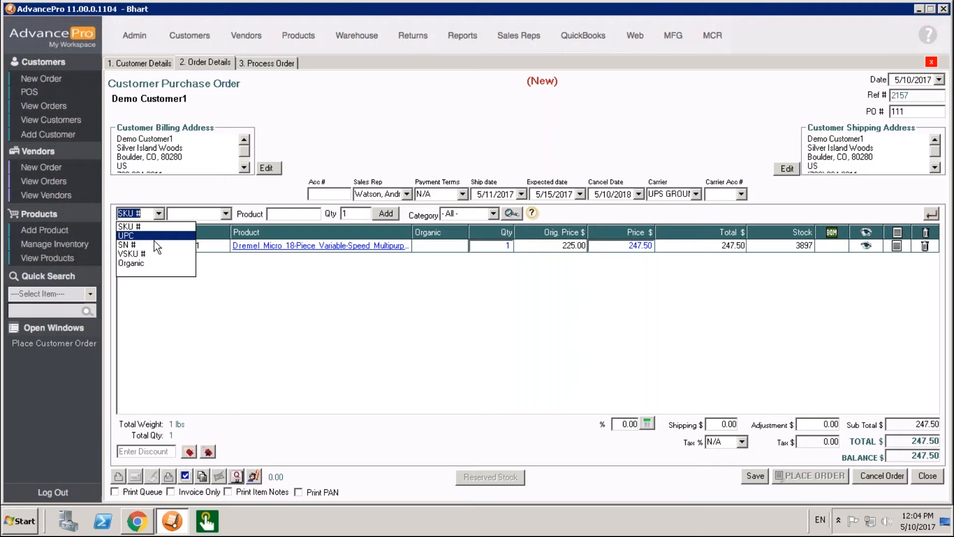
click(293, 212)
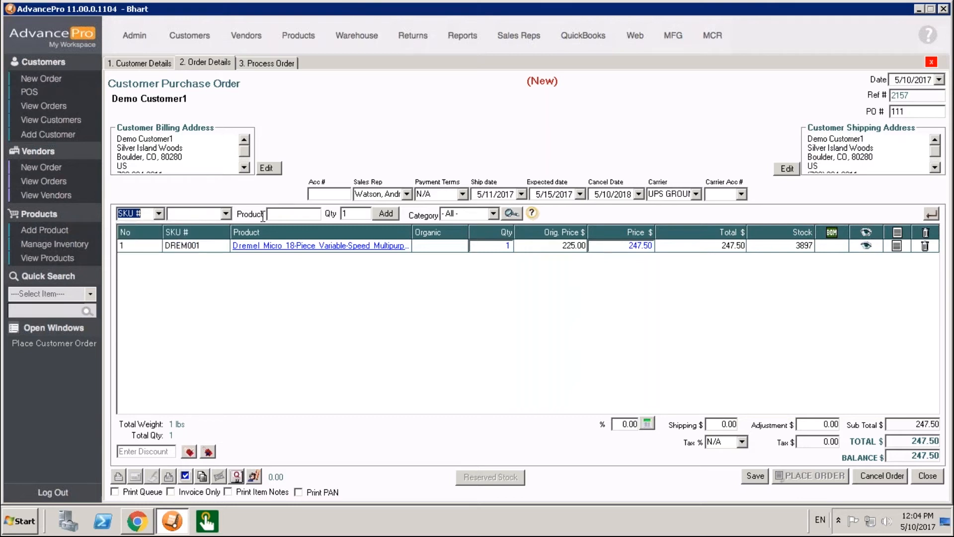
click(281, 217)
click(493, 214)
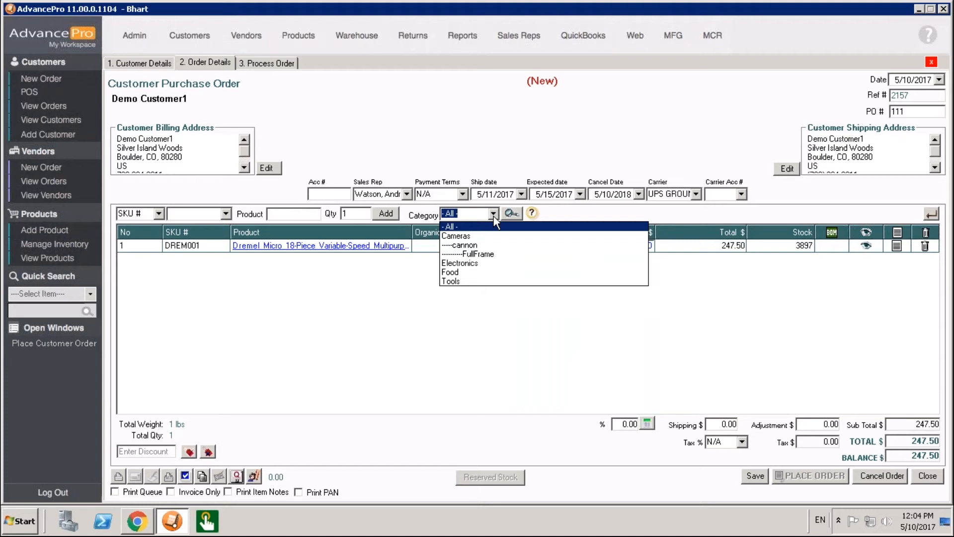
click(494, 215)
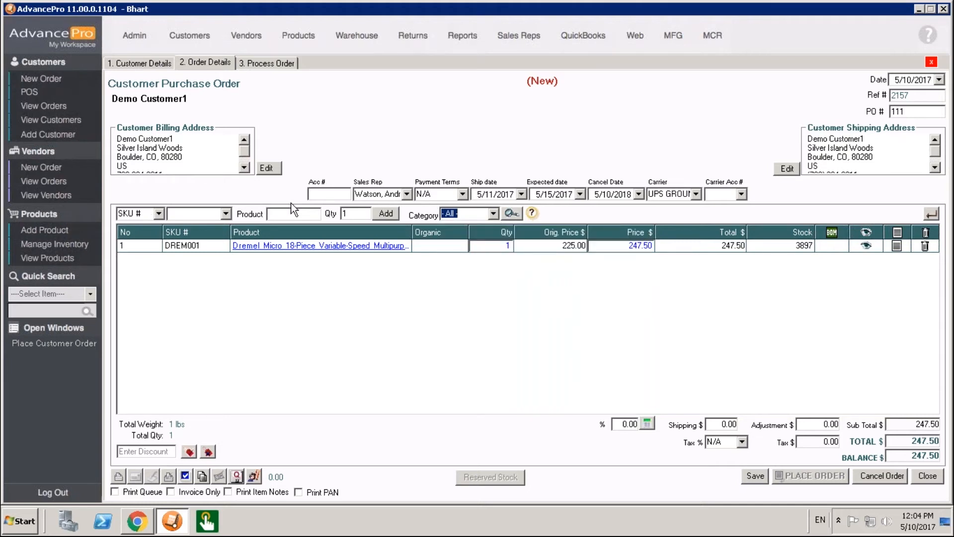
Add the Gigabyte GeForce GTX 970 G1 and the Saeco Poemia Espresso Machine from the Electronics category to the order.
click(493, 214)
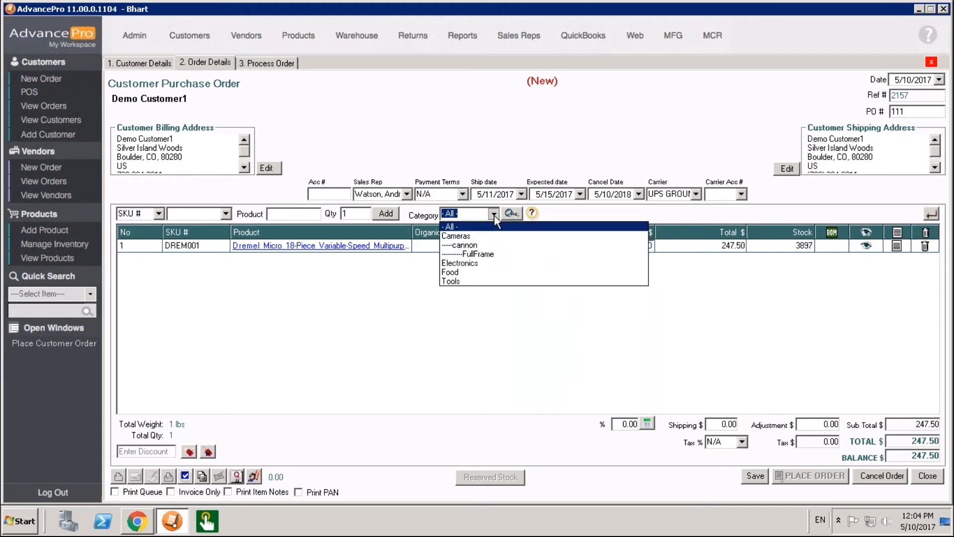
click(480, 264)
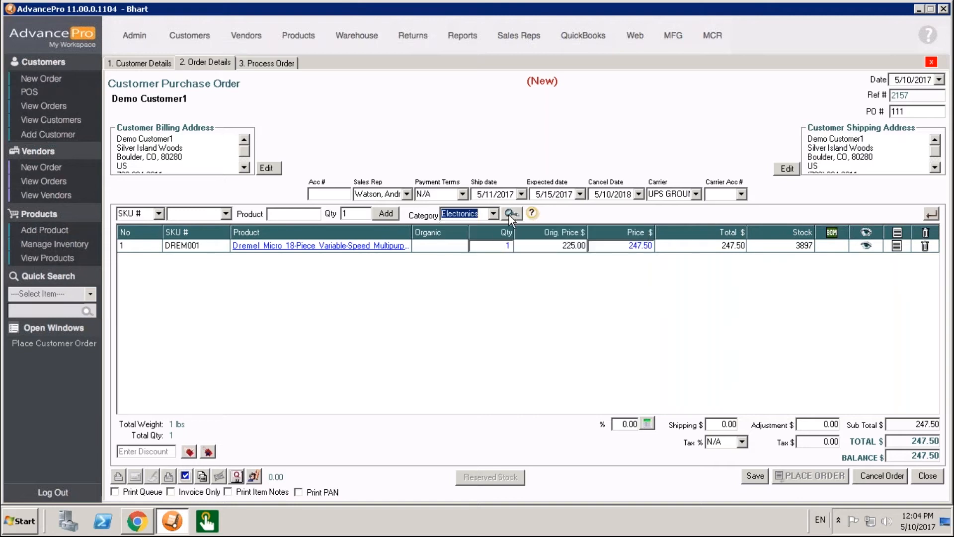
click(509, 214)
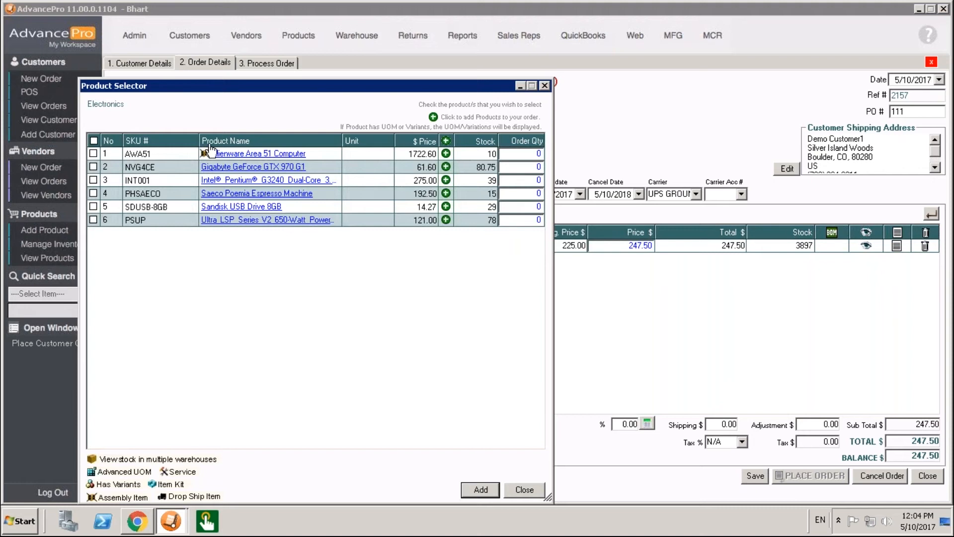
click(93, 166)
click(92, 194)
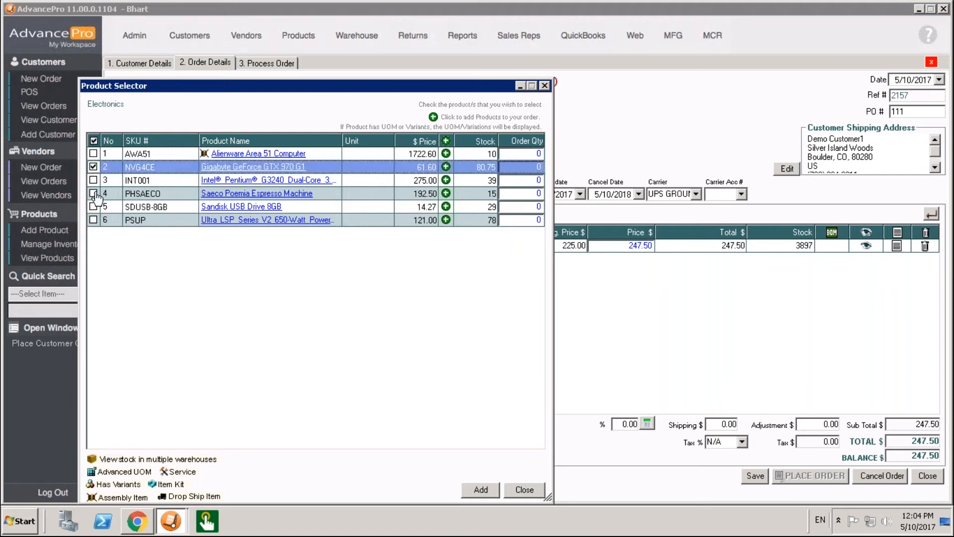
click(494, 487)
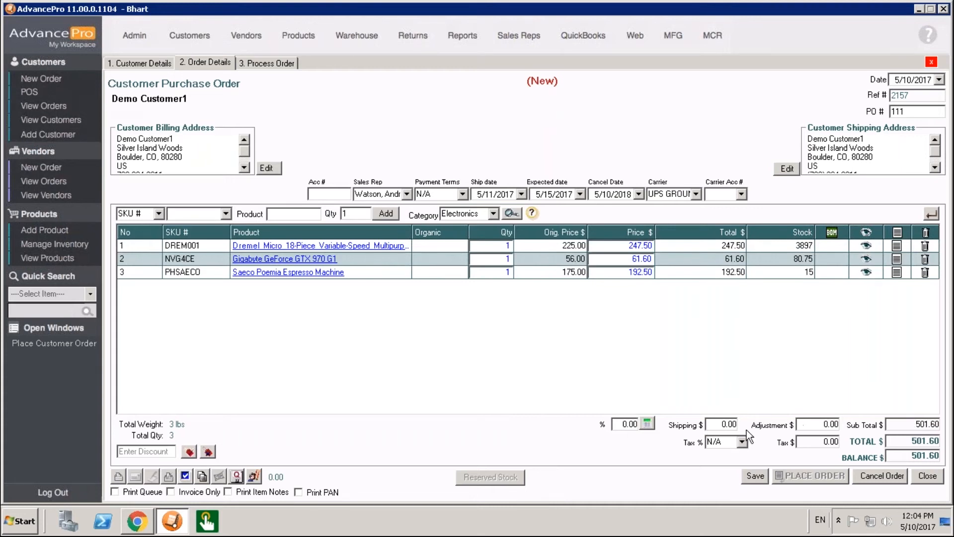
Check the tax choices, set the order's shipping charge to 10.00 and save the order.
click(742, 441)
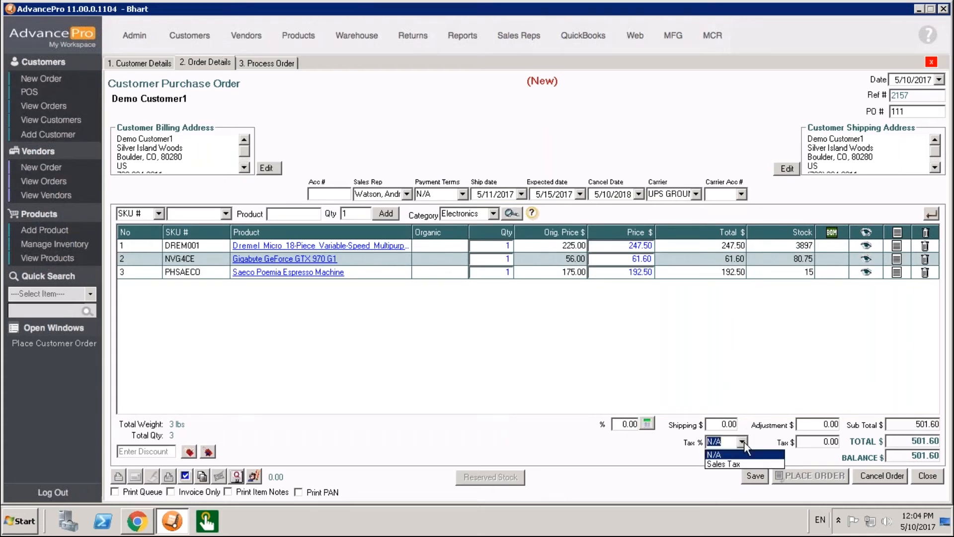
click(742, 442)
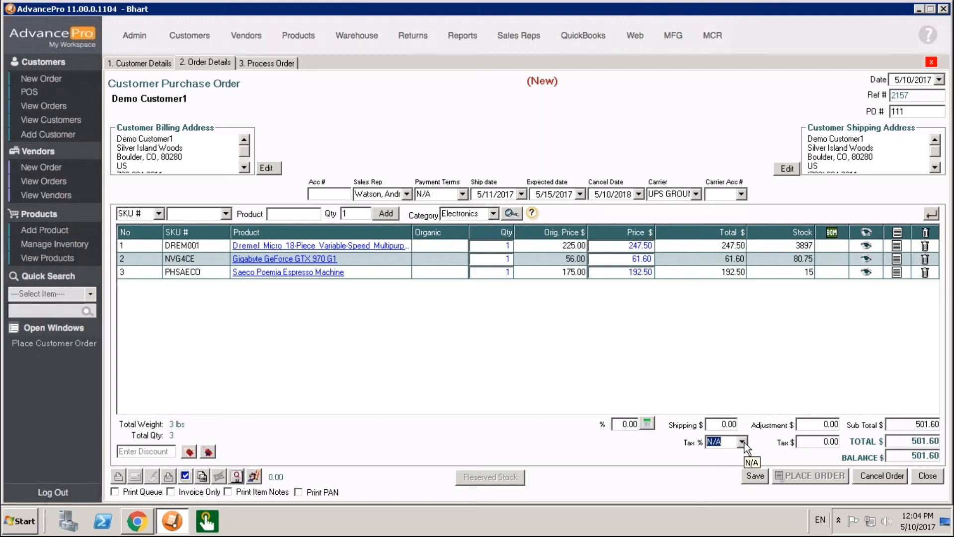
click(720, 423)
text(1)
click(753, 478)
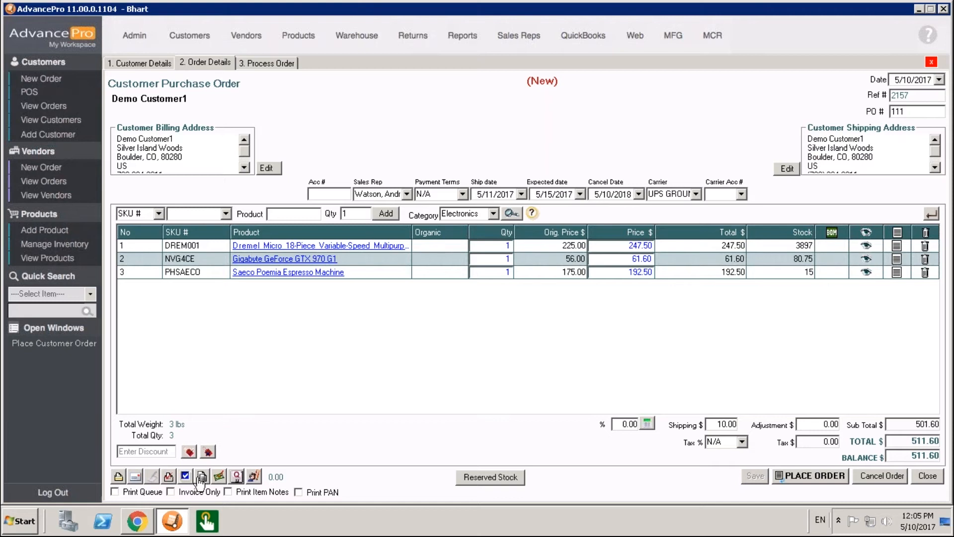
Preview the order's printable sales order/pro-forma invoice and close the report.
click(169, 476)
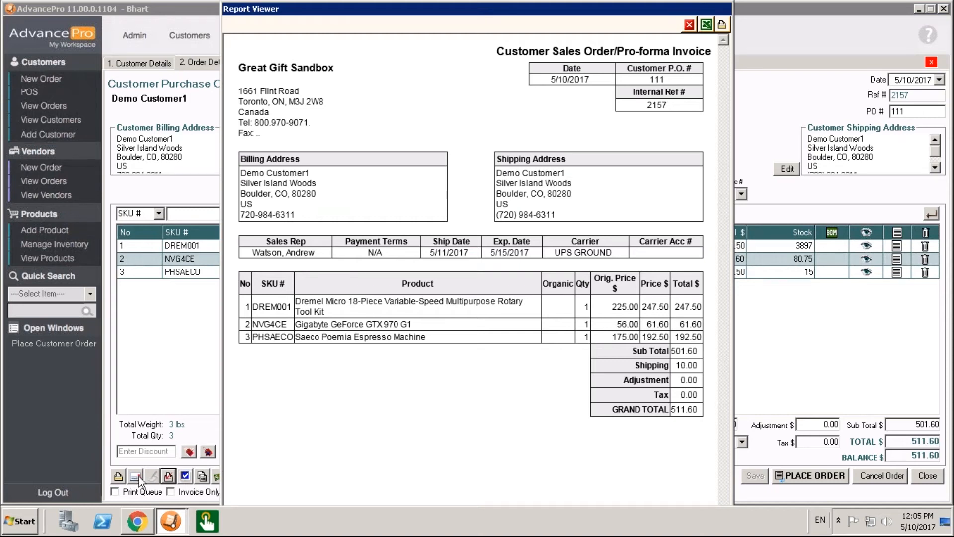
click(689, 25)
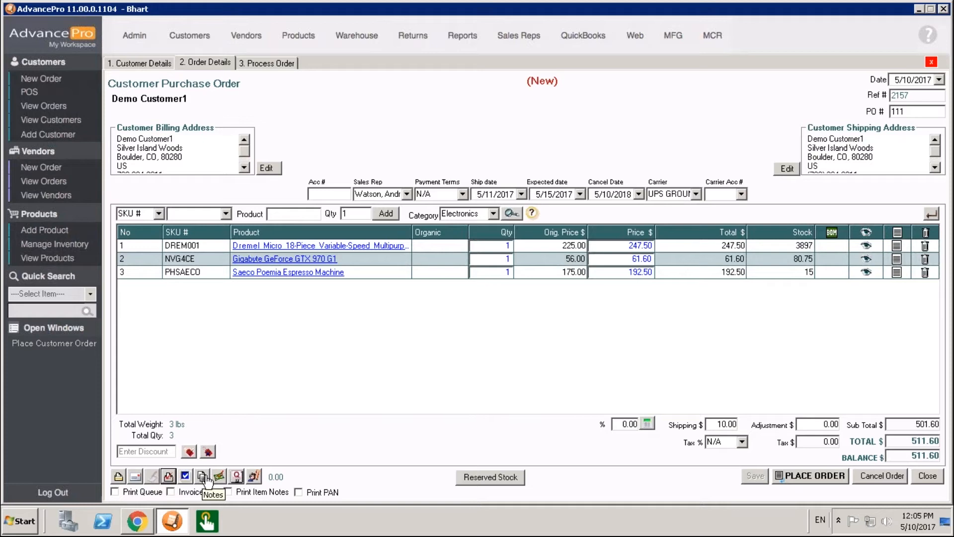
Check the item notes of the Dremel tool and the order's admin, customer and warehouse notes without adding any.
click(897, 245)
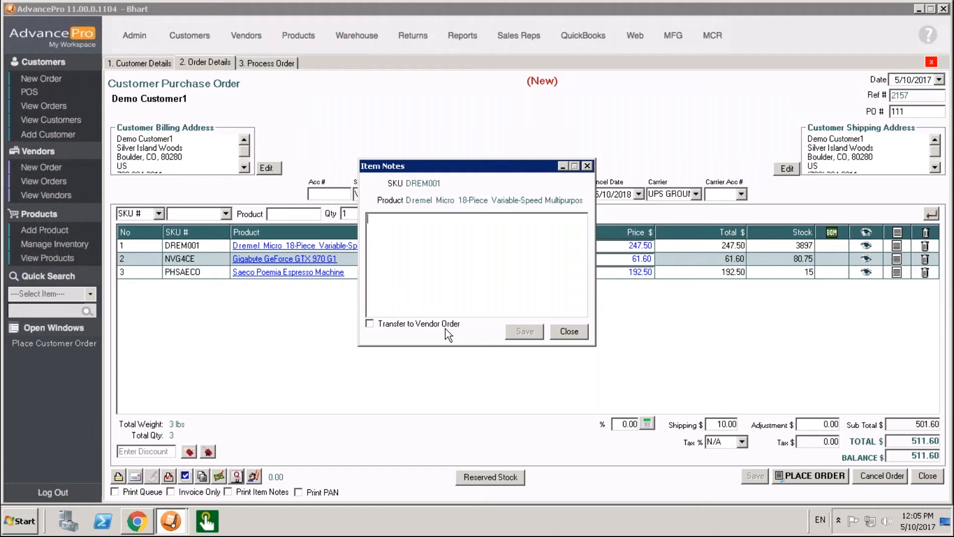
click(570, 331)
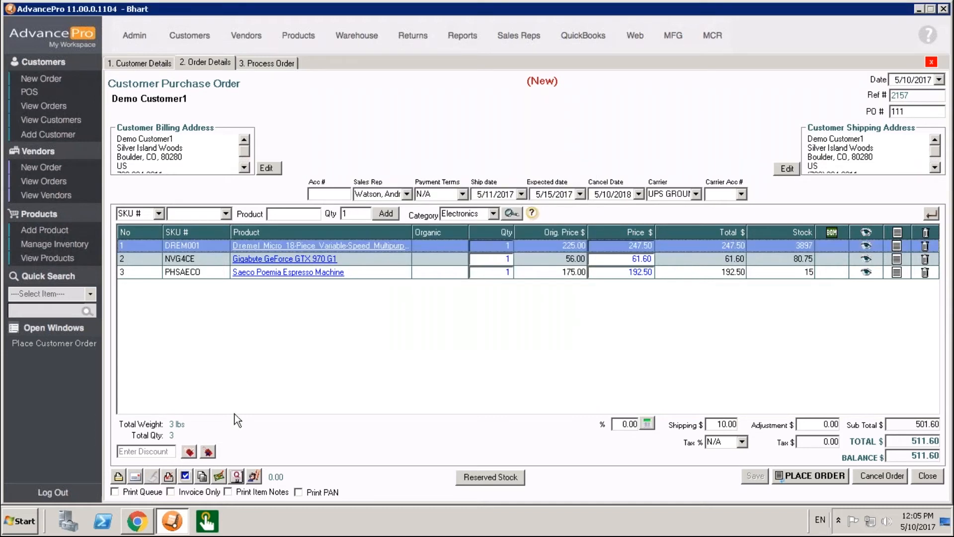
click(202, 476)
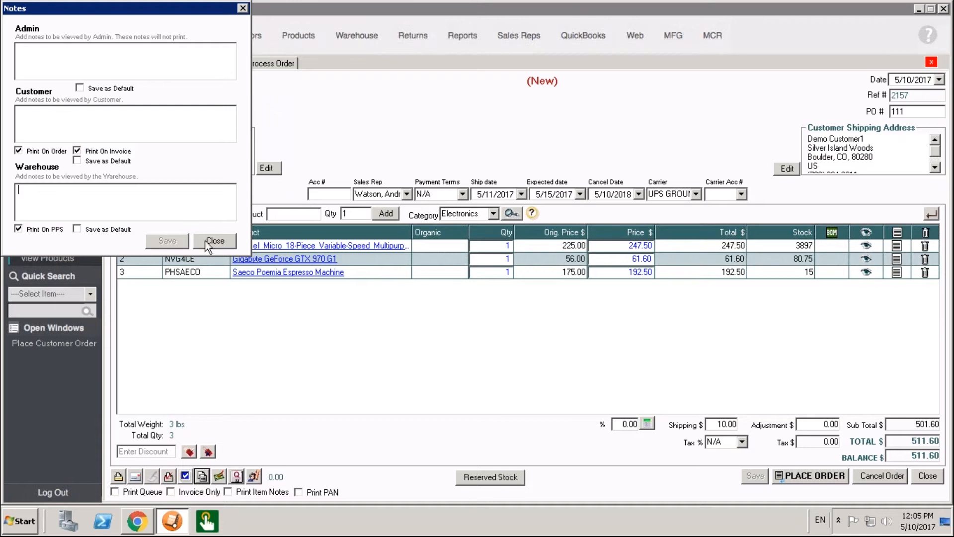
click(219, 241)
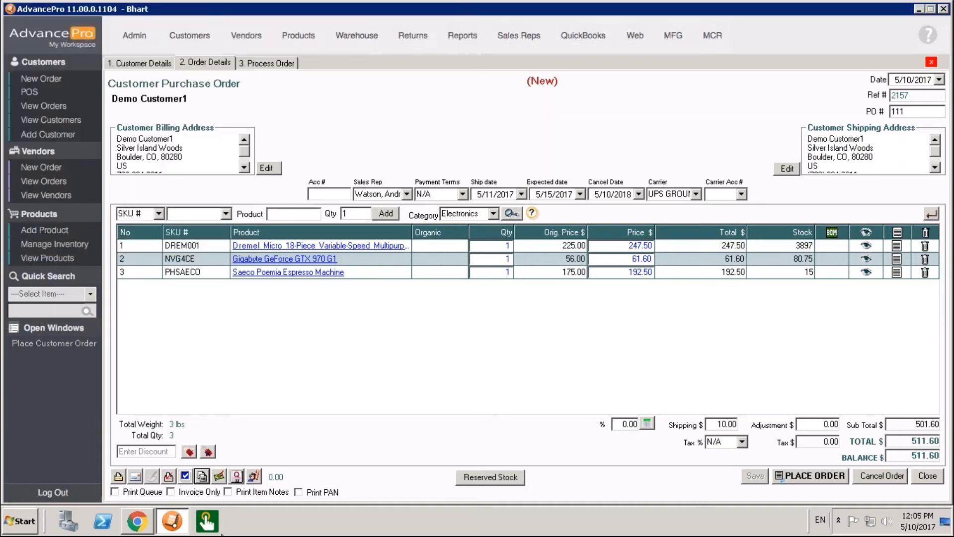
Open the order's payment entry, choose Cash as the payment method and close it without saving.
click(219, 478)
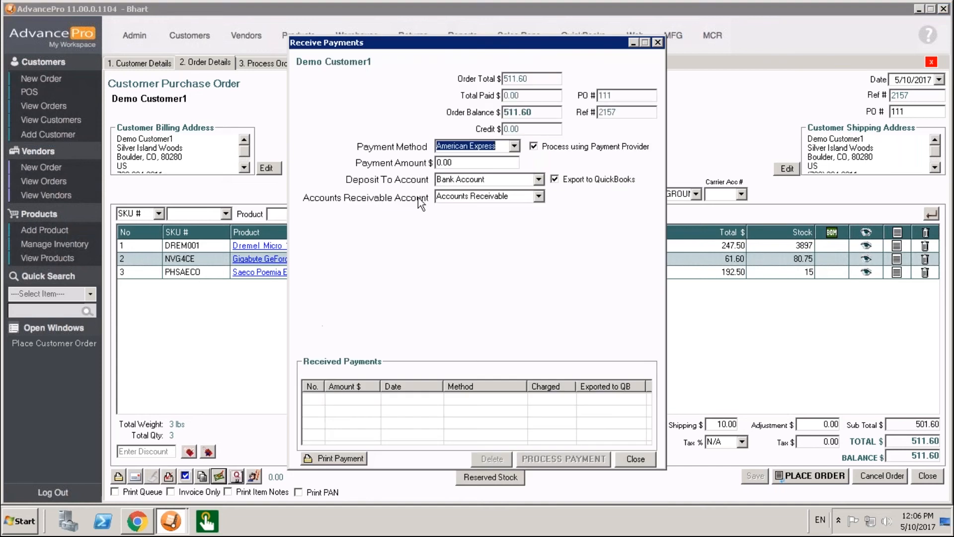
click(514, 146)
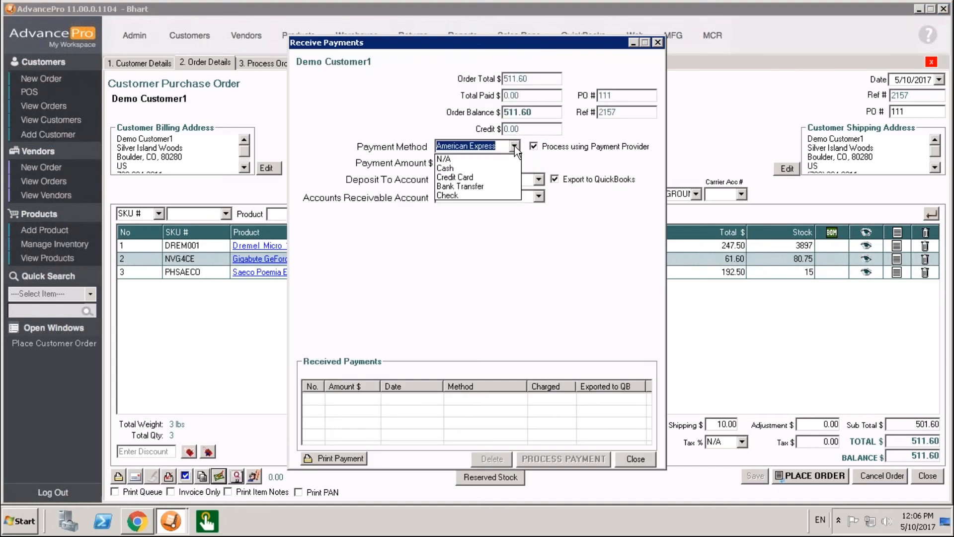
click(487, 169)
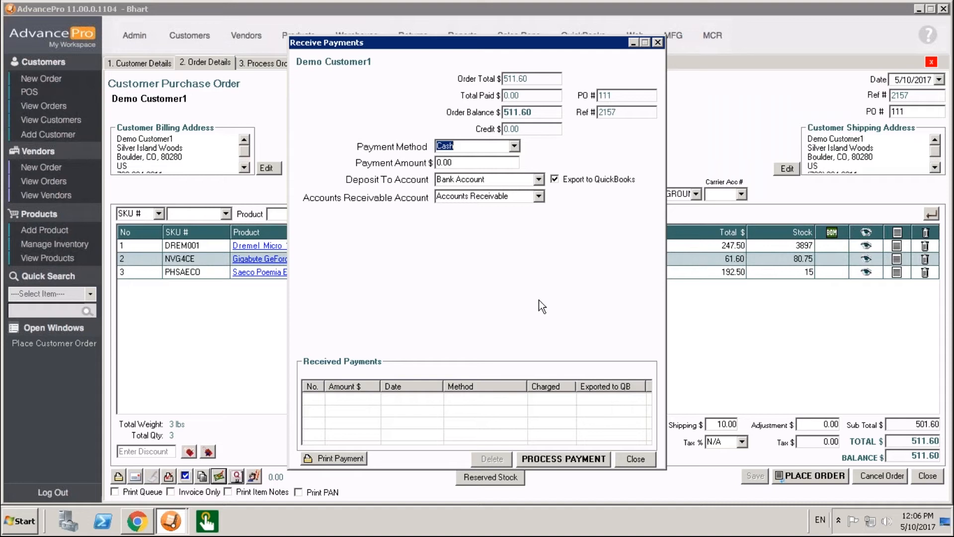
click(647, 459)
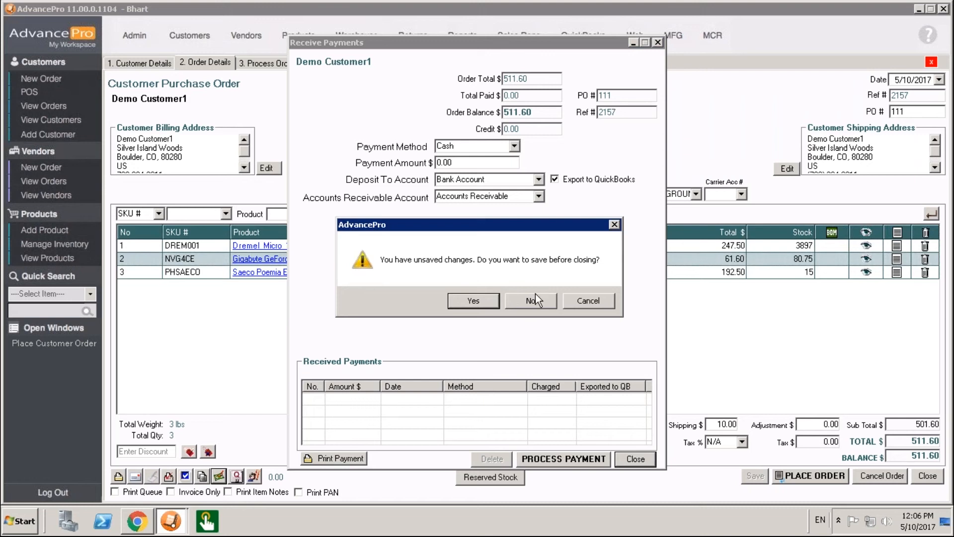
click(535, 299)
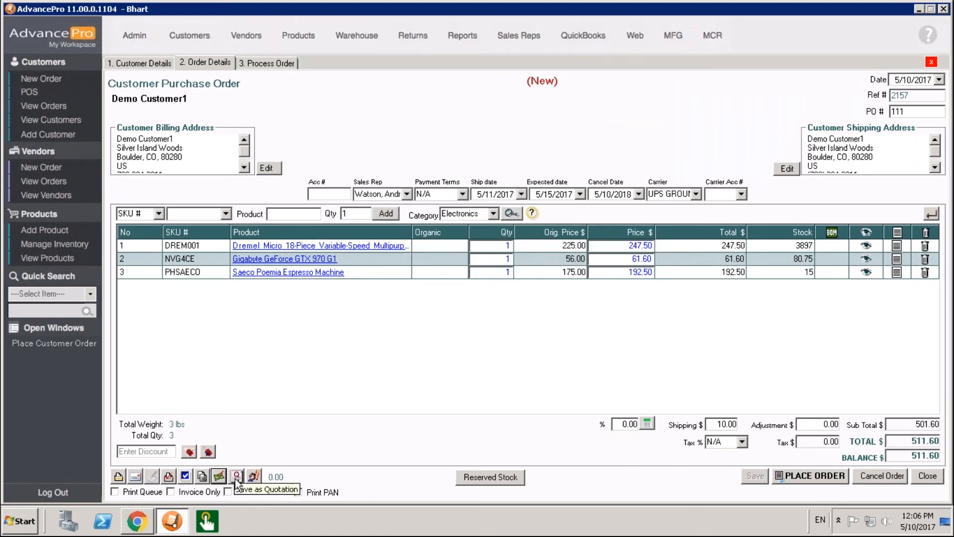
Preview the order's printable sales order again, close the report and save the order as a quotation.
click(168, 476)
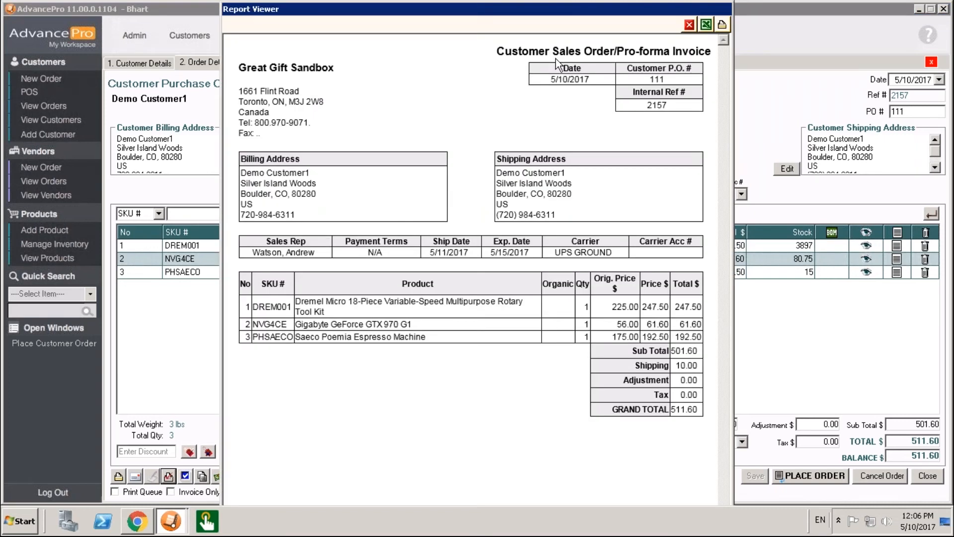
click(689, 25)
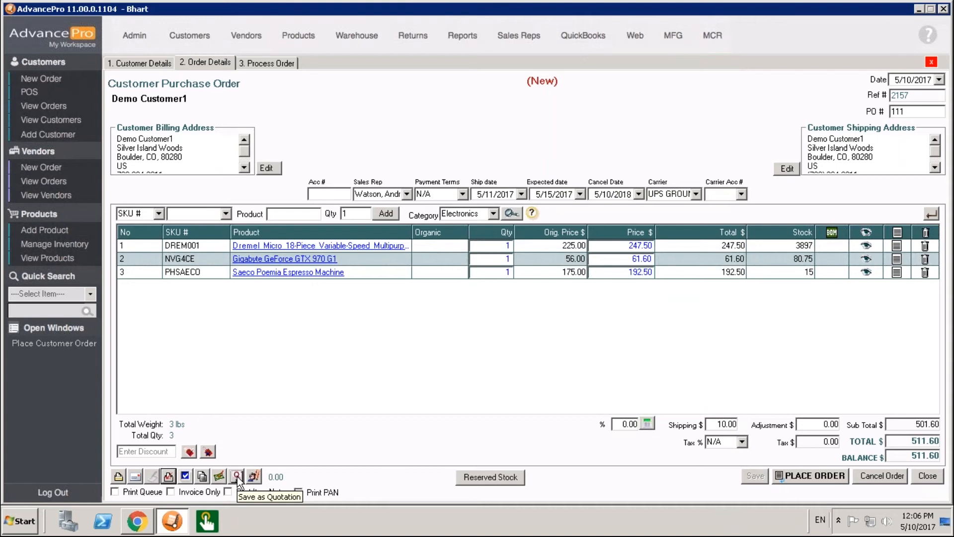
click(236, 475)
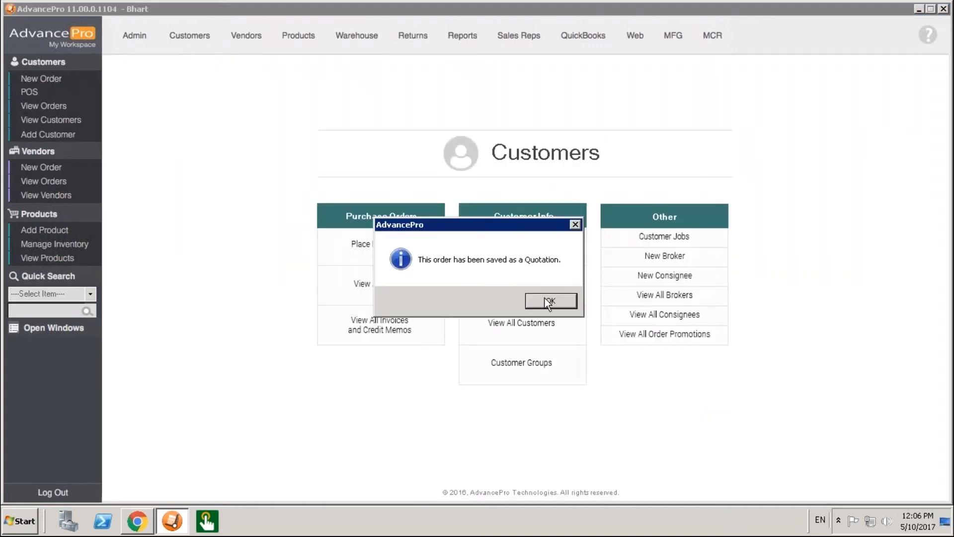
click(550, 301)
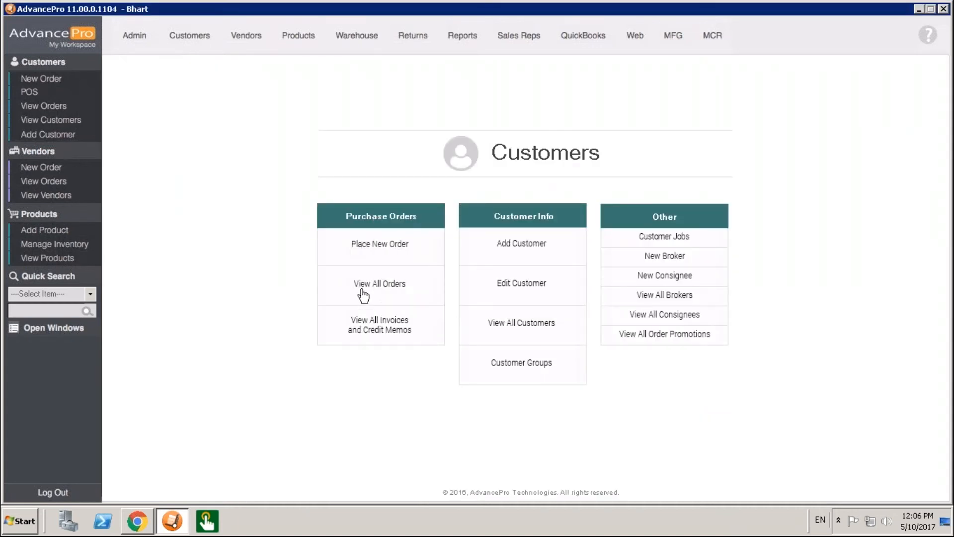
Filter the customer orders list to quotations and open the Demo Customer1 quotation.
click(65, 108)
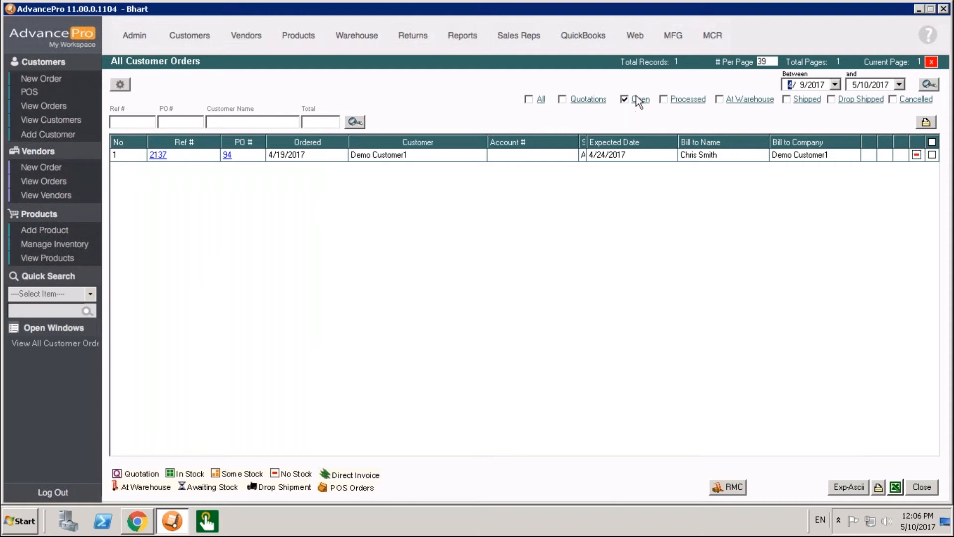
click(587, 99)
click(230, 156)
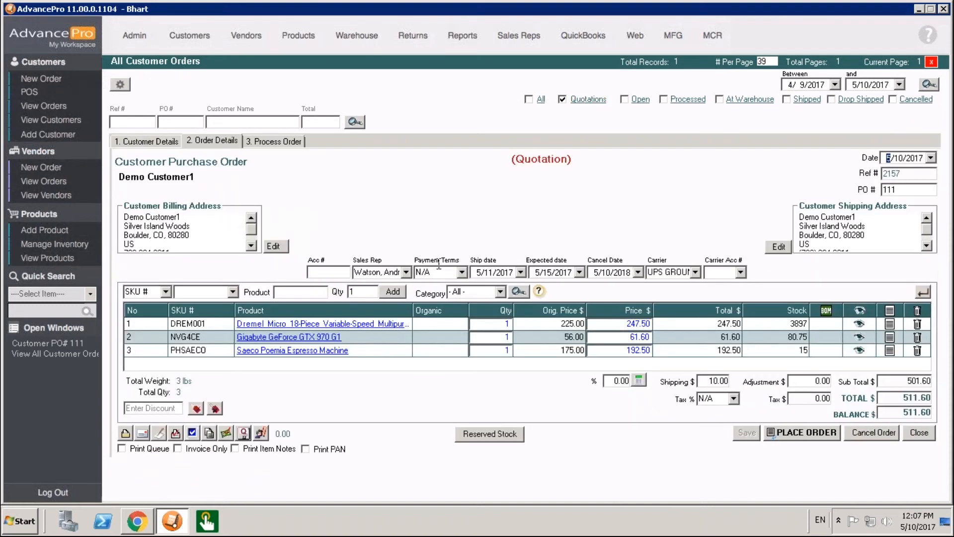
Preview the printable quotation, then close the report and the order without placing it.
click(175, 432)
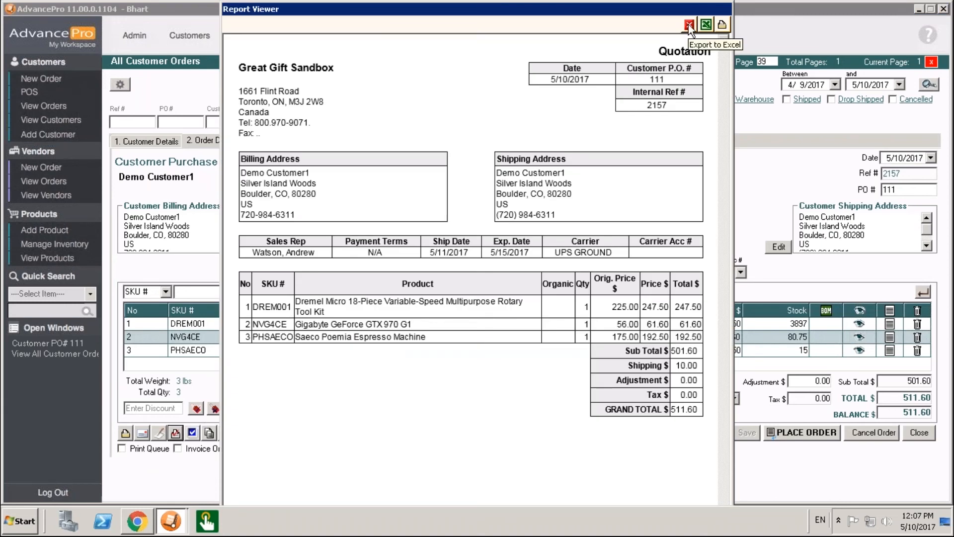
click(688, 25)
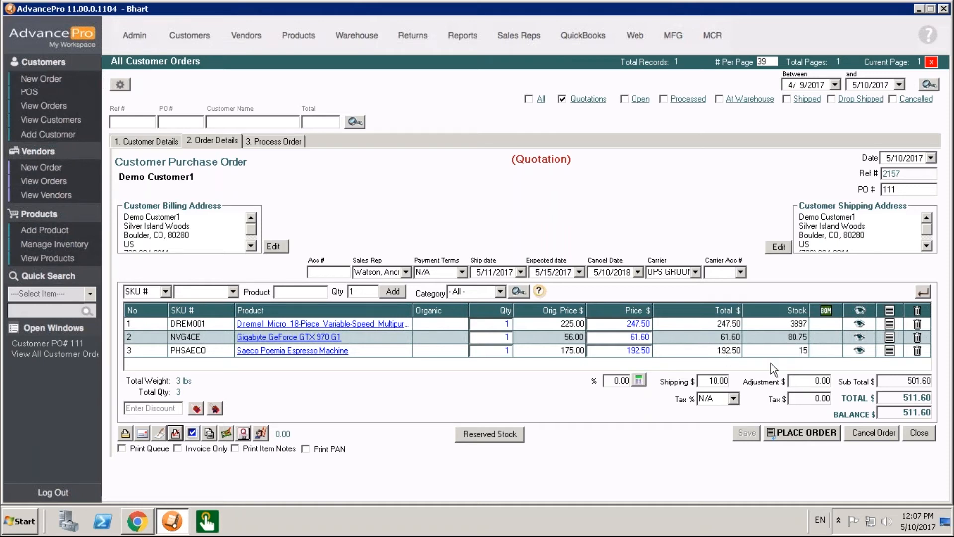
click(918, 434)
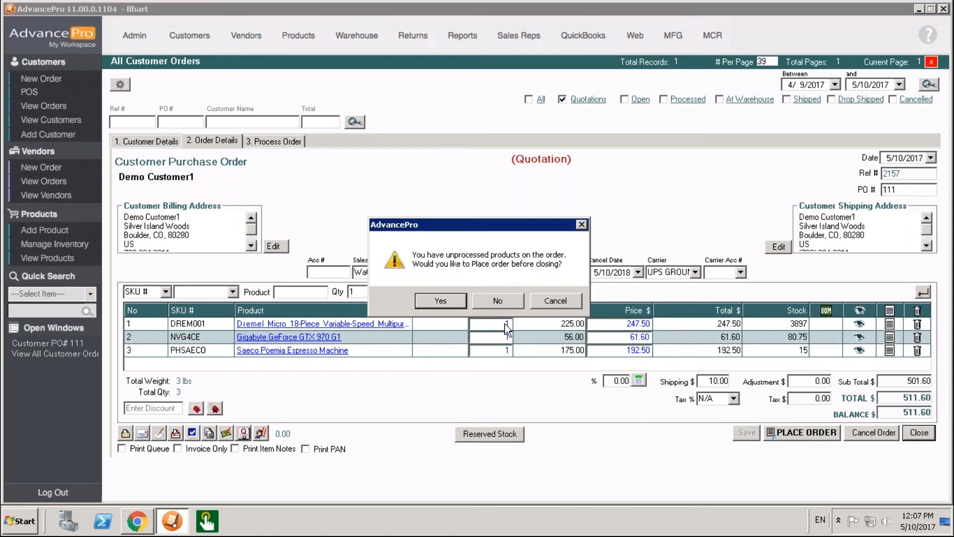
click(497, 300)
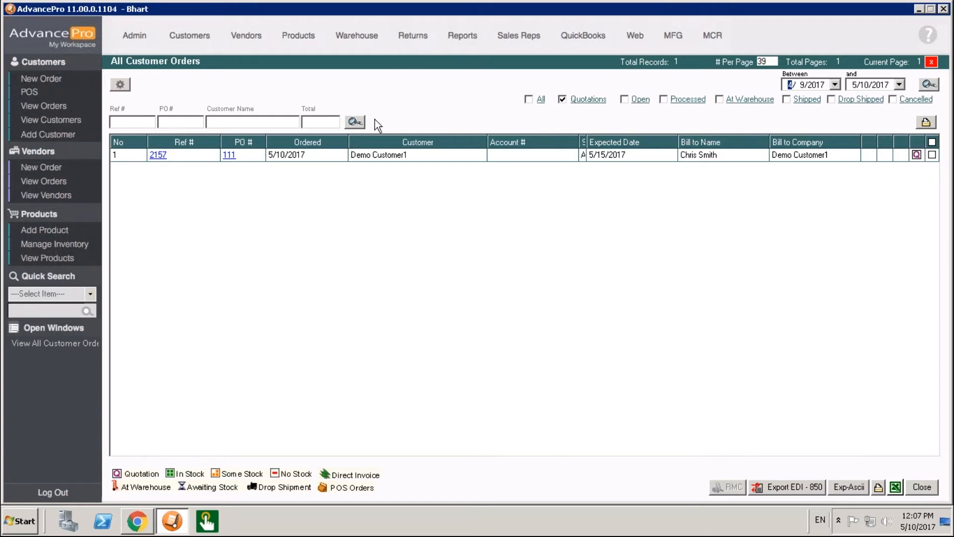
Reopen the Demo Customer1 quotation, place it as an order and process it with all three products filled from stock.
click(229, 154)
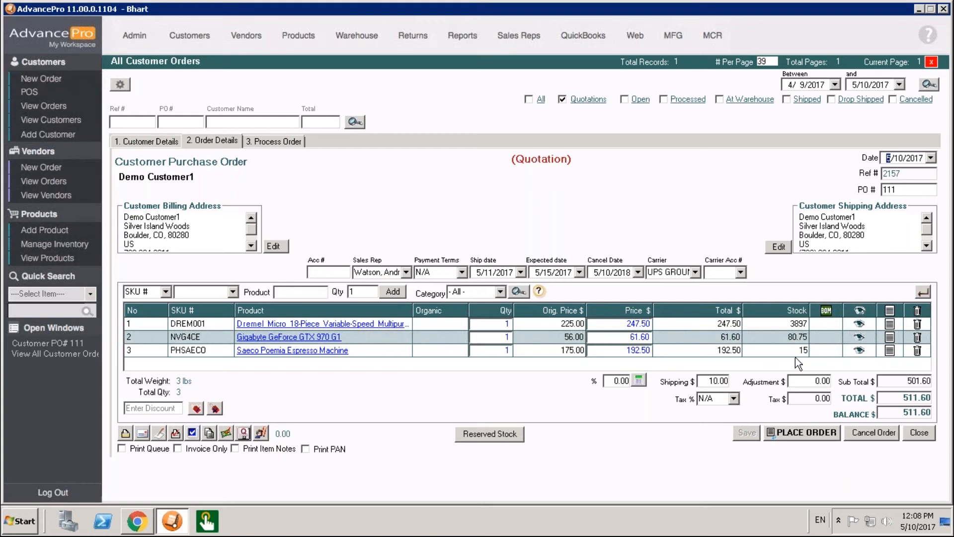
click(812, 436)
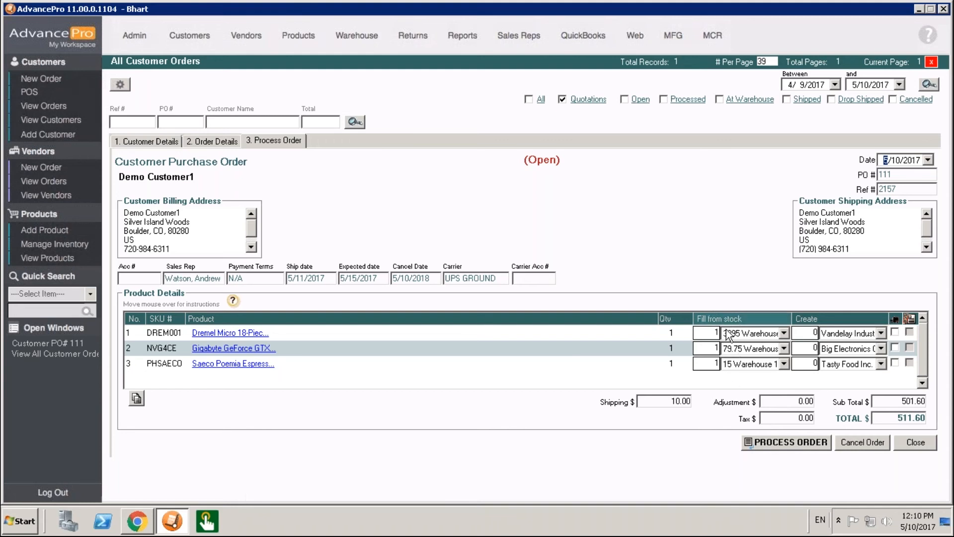
click(775, 447)
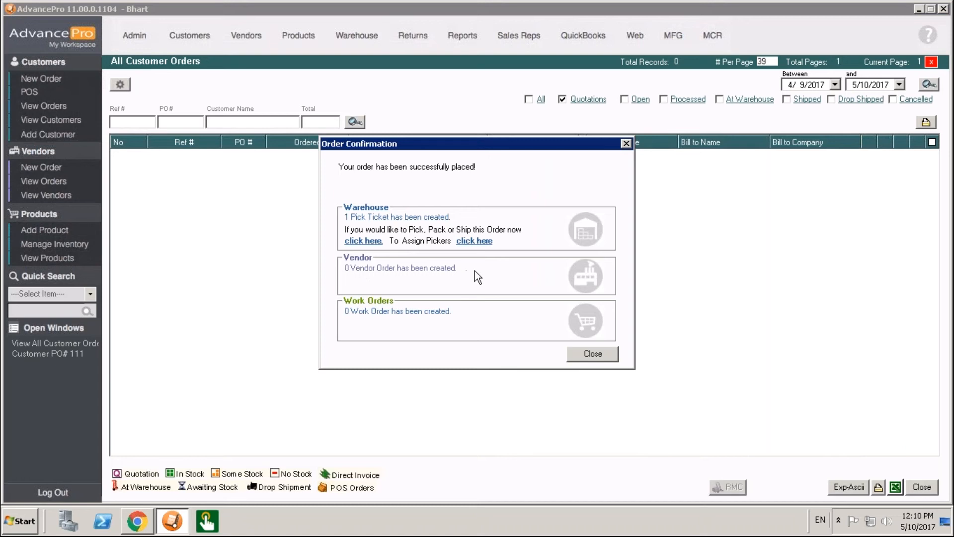
click(606, 355)
Open the 5/10/2017 UPS GROUND order from the warehouse orders to pick, set all quantities to full and submit the pick.
click(357, 38)
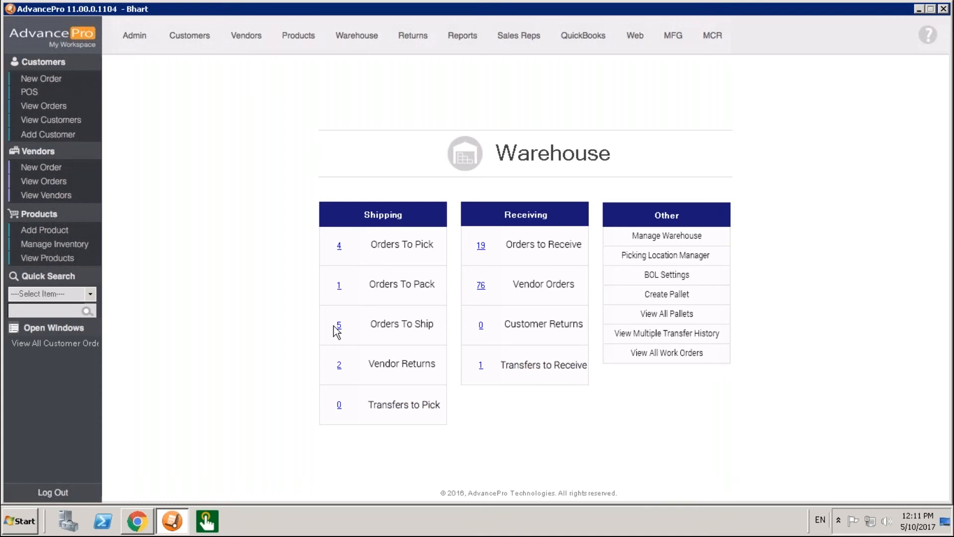
click(339, 246)
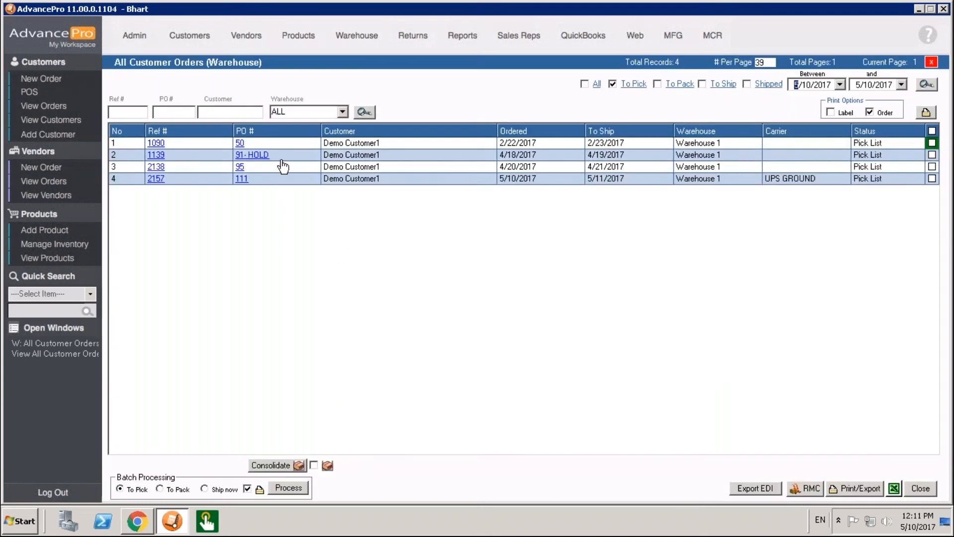
click(242, 180)
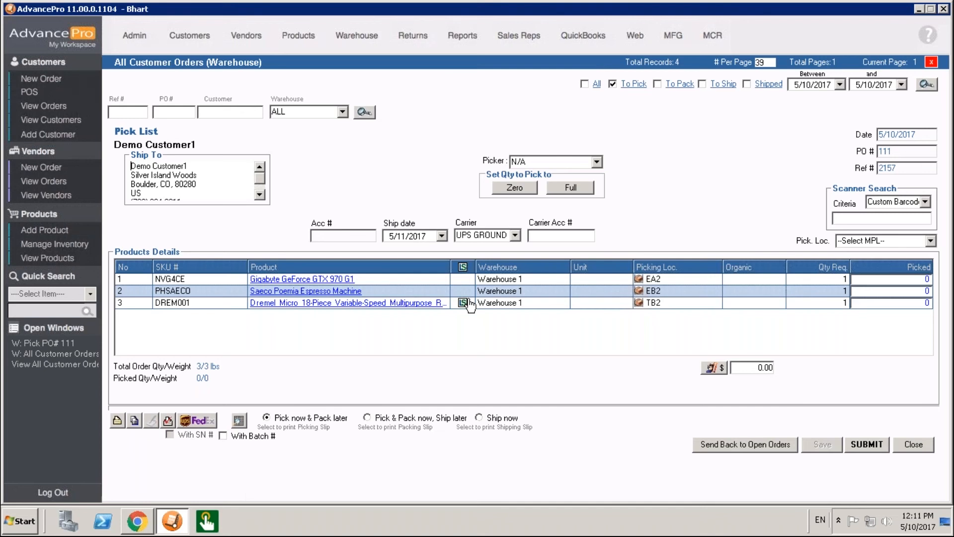
click(586, 188)
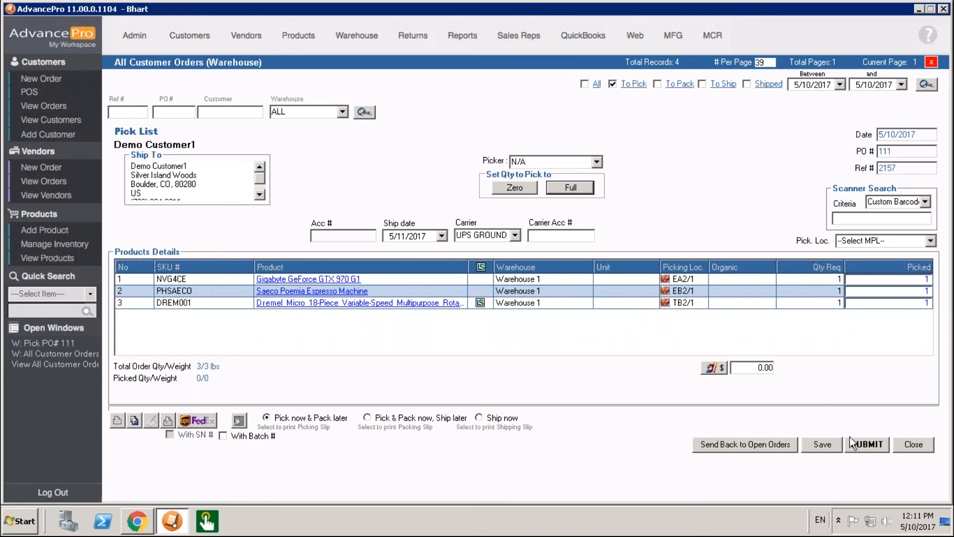
click(882, 445)
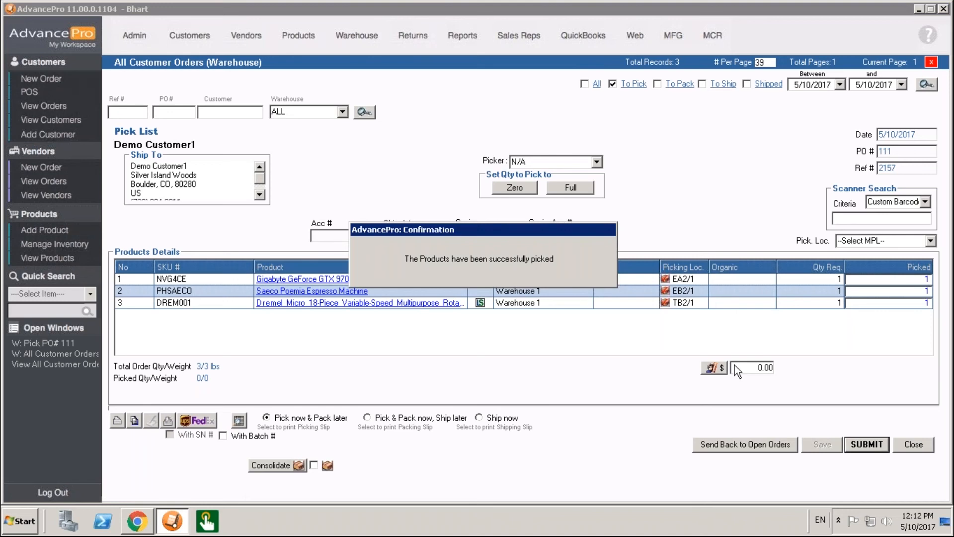
Open the picked order from the warehouse orders to pack and set its processing option to Ship now.
click(354, 37)
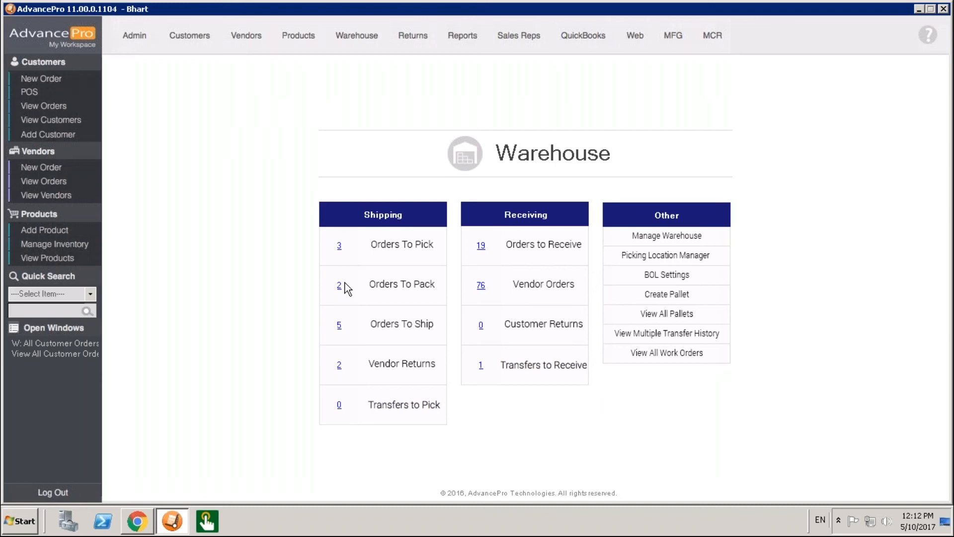
click(340, 286)
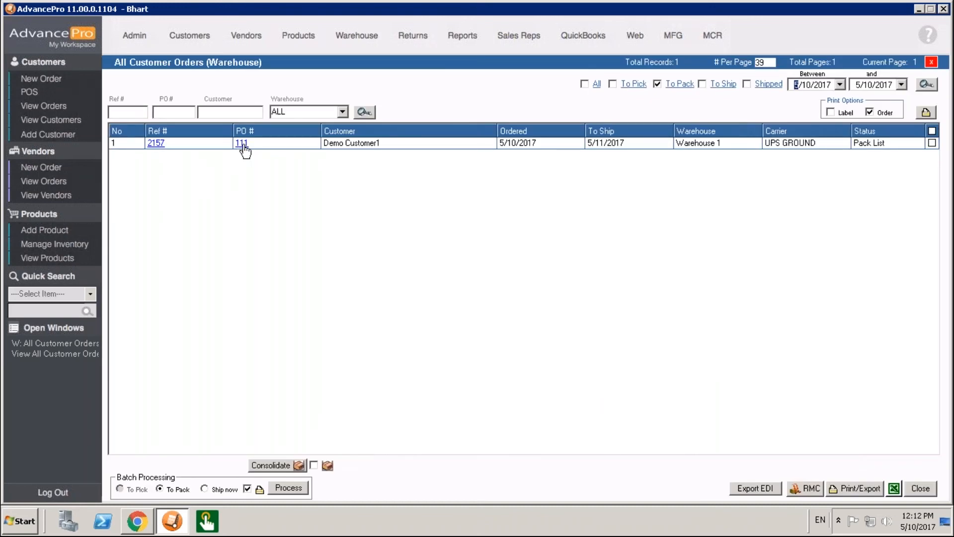
click(244, 145)
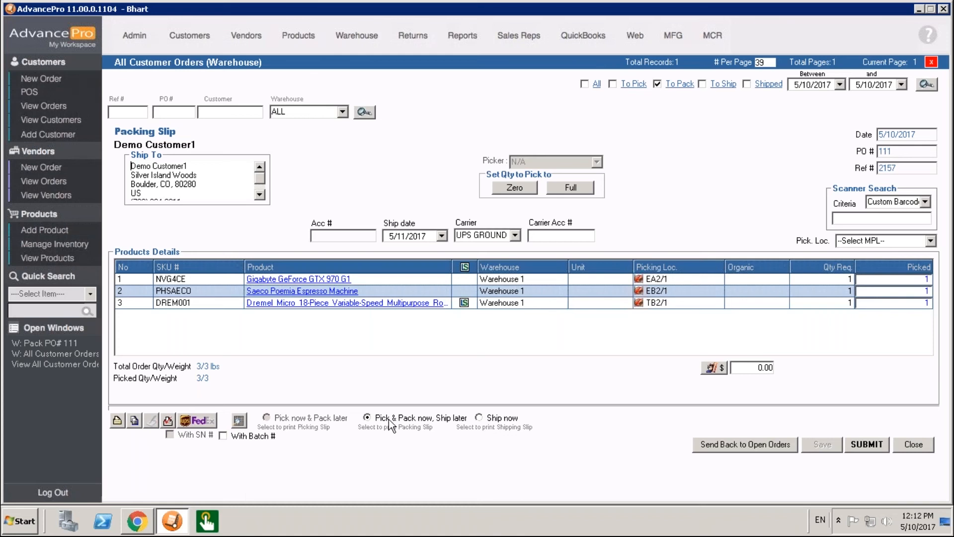
click(500, 421)
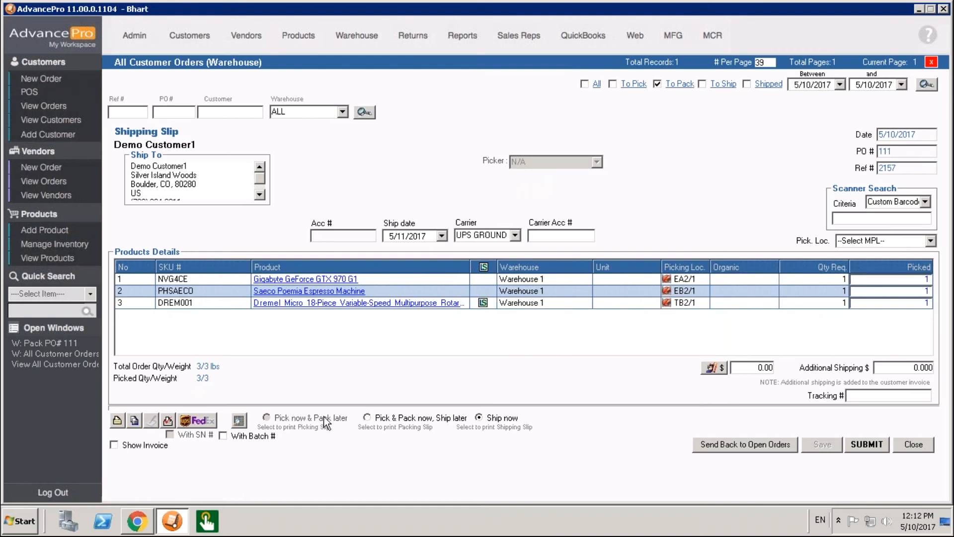
click(417, 420)
click(480, 418)
Preview the printable shipping slip and check the order's notes, closing both without changes.
click(167, 421)
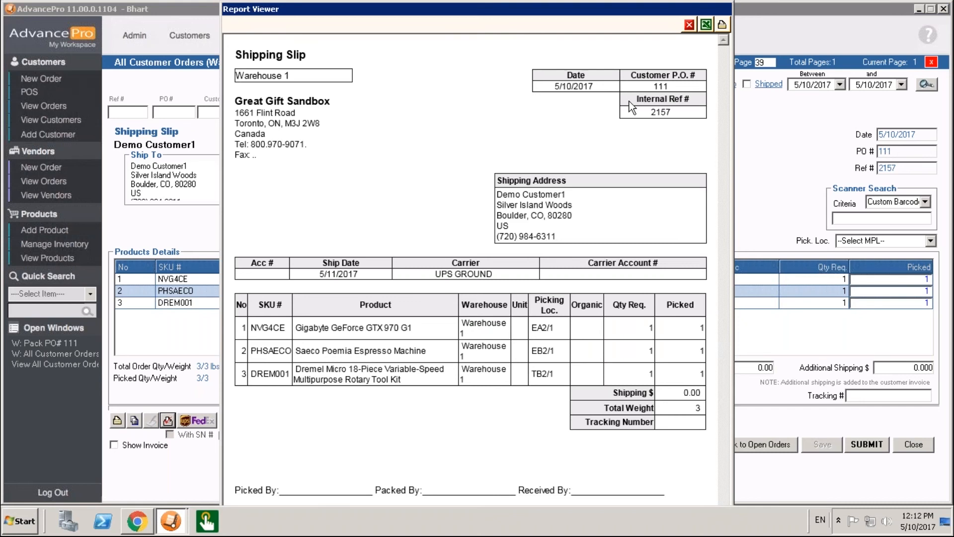
click(689, 25)
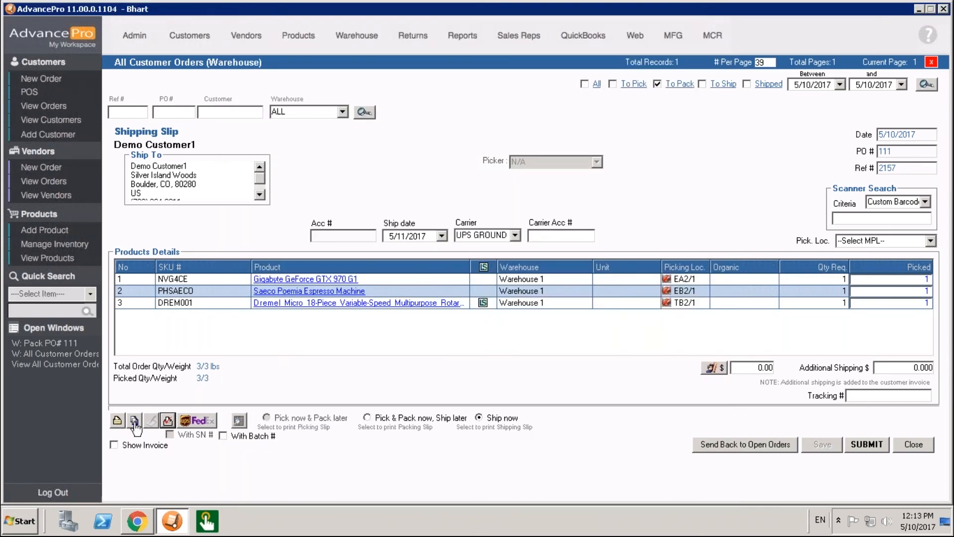
click(134, 421)
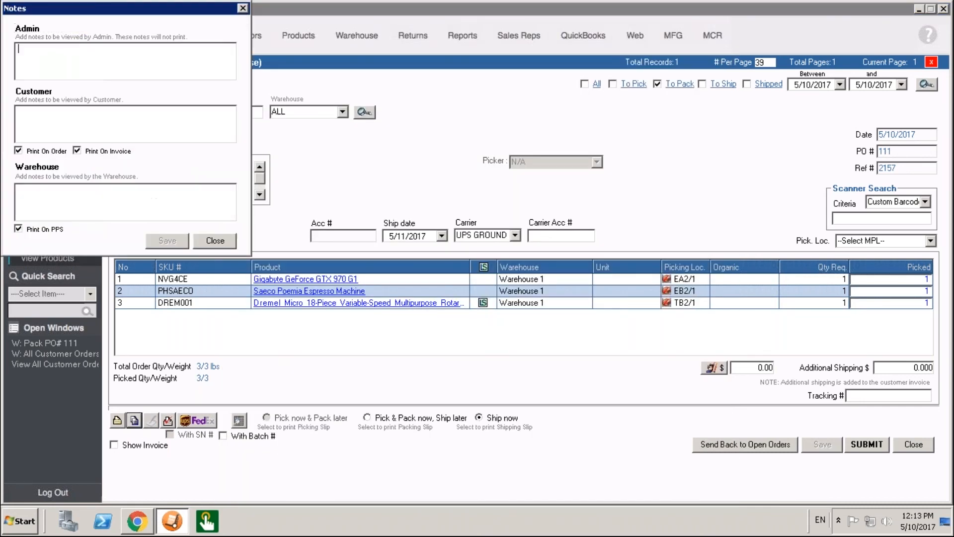
click(229, 240)
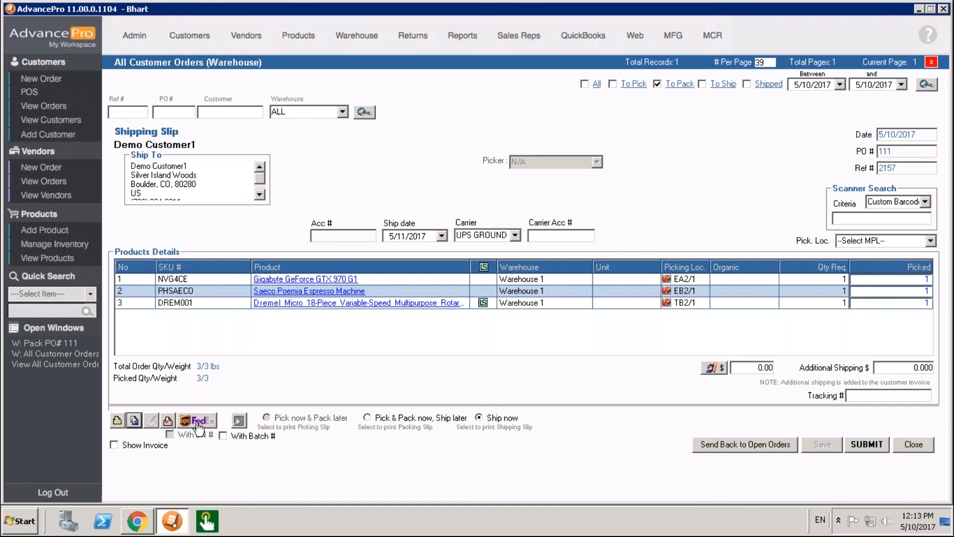
Enter 23423234 as the shipping slip's tracking number, check the customer freight charges without changing them, and submit the shipment.
click(886, 394)
text(23423234)
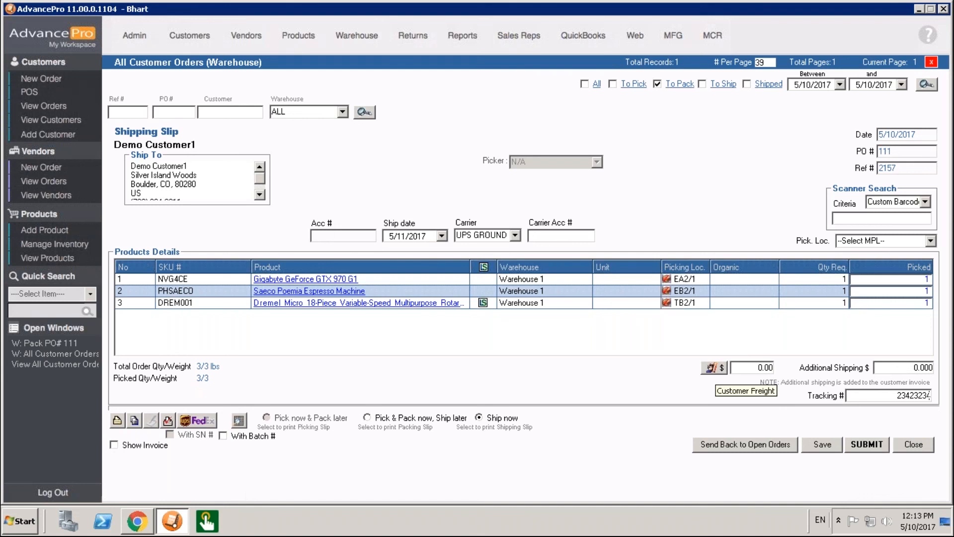
click(712, 367)
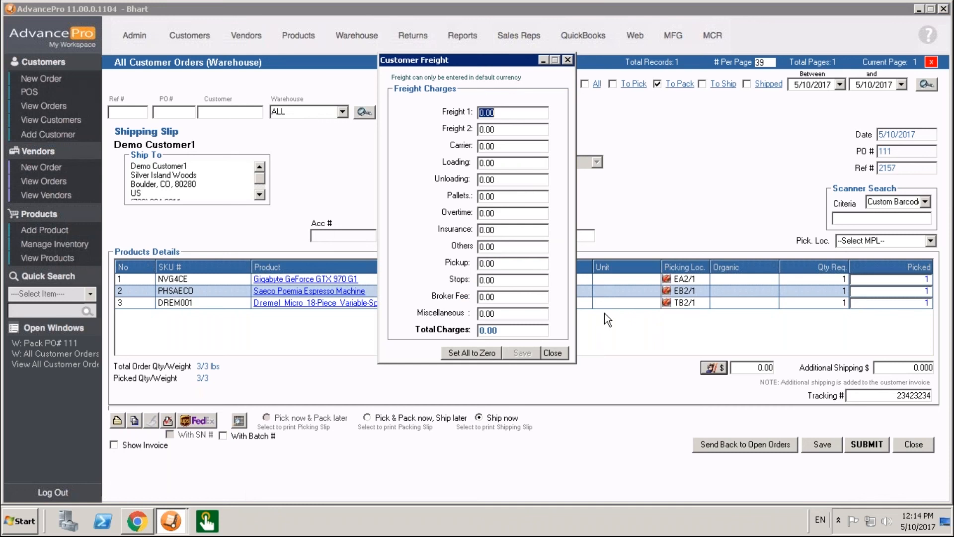
click(552, 353)
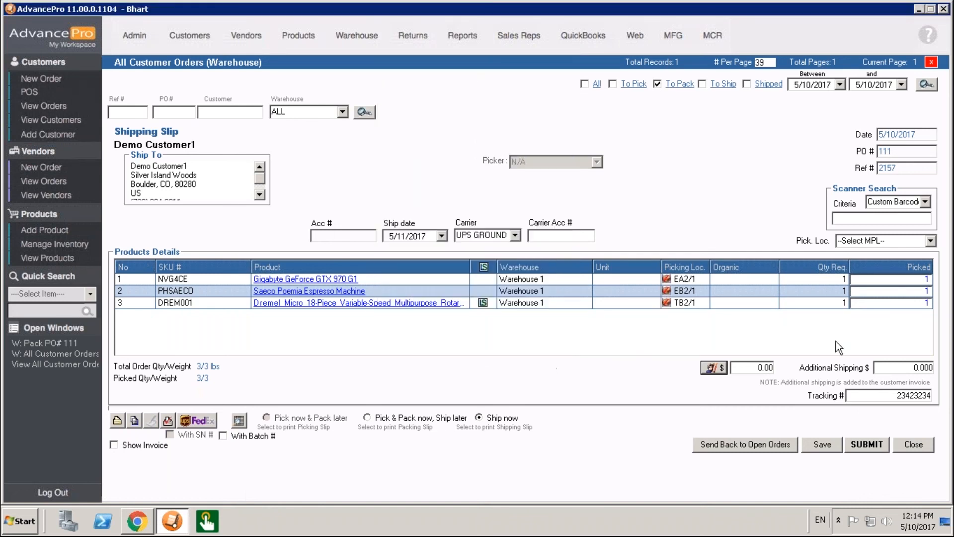
click(895, 370)
click(864, 445)
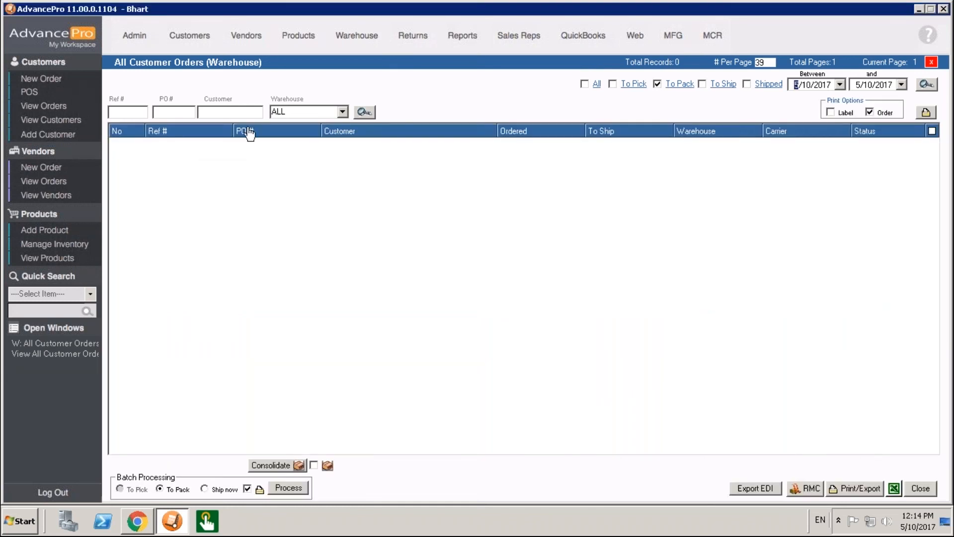
Open the pending 5/10/2017 customer invoice for Demo Customer1, preview its printable version and close the preview.
click(195, 33)
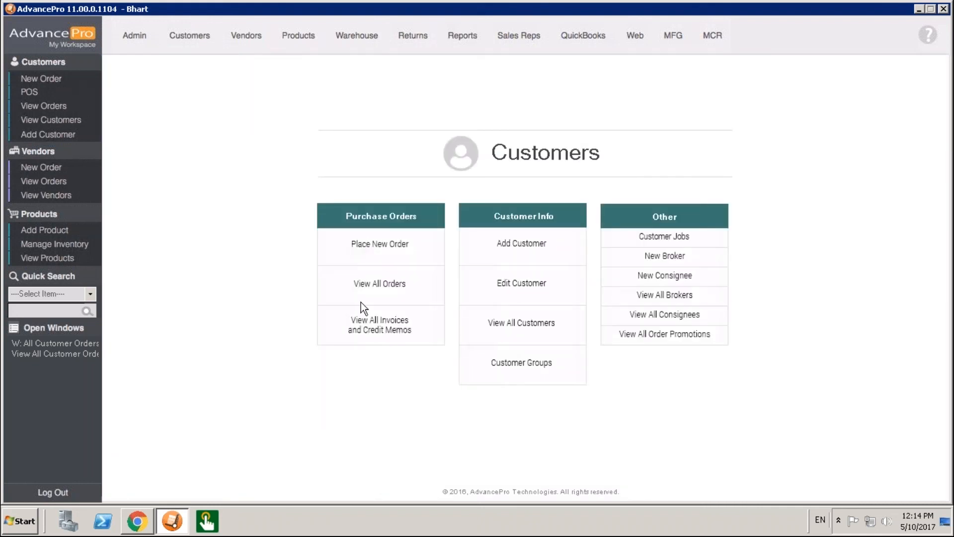
click(393, 336)
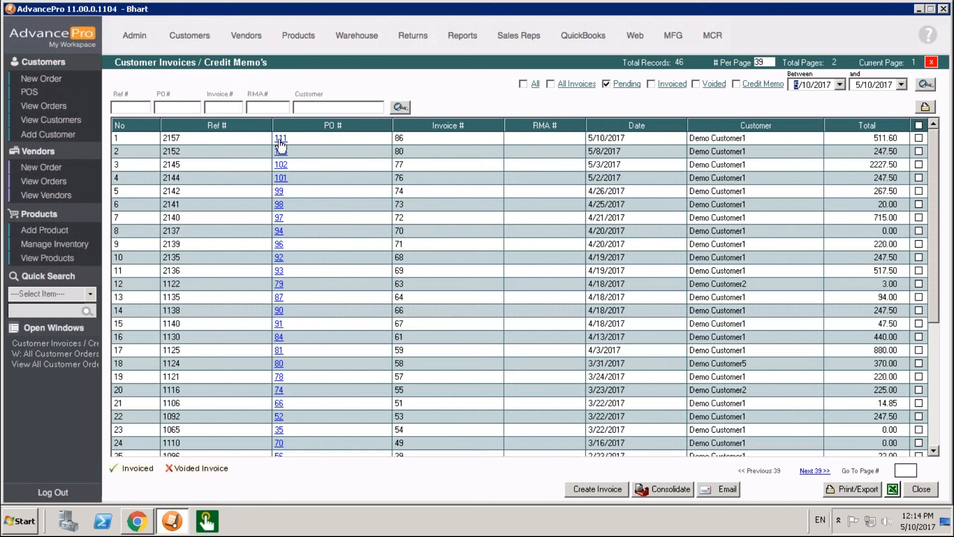
click(281, 140)
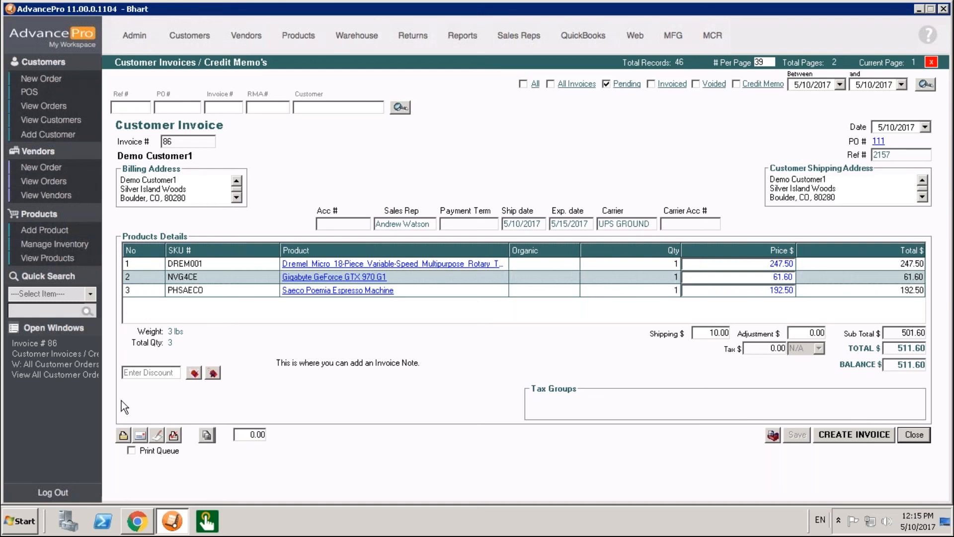
click(173, 435)
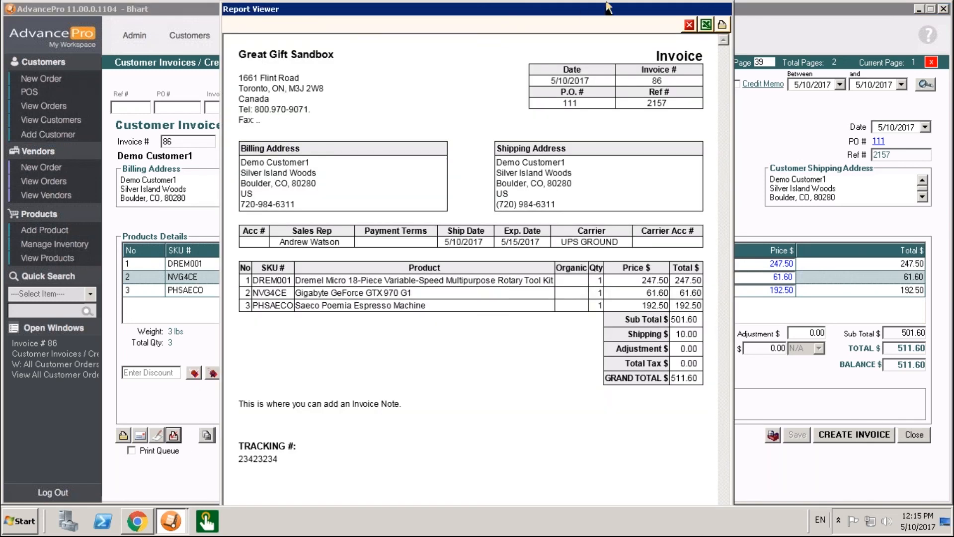
click(693, 29)
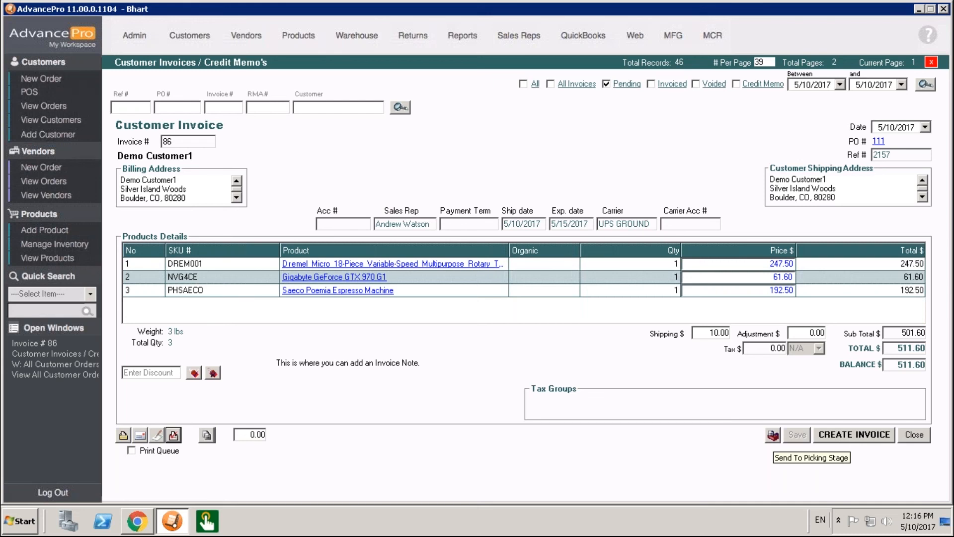
From the warehouse orders to pick, view the 2/22/2017 pick list, close it and open the 4/18/2017 order on hold.
click(351, 38)
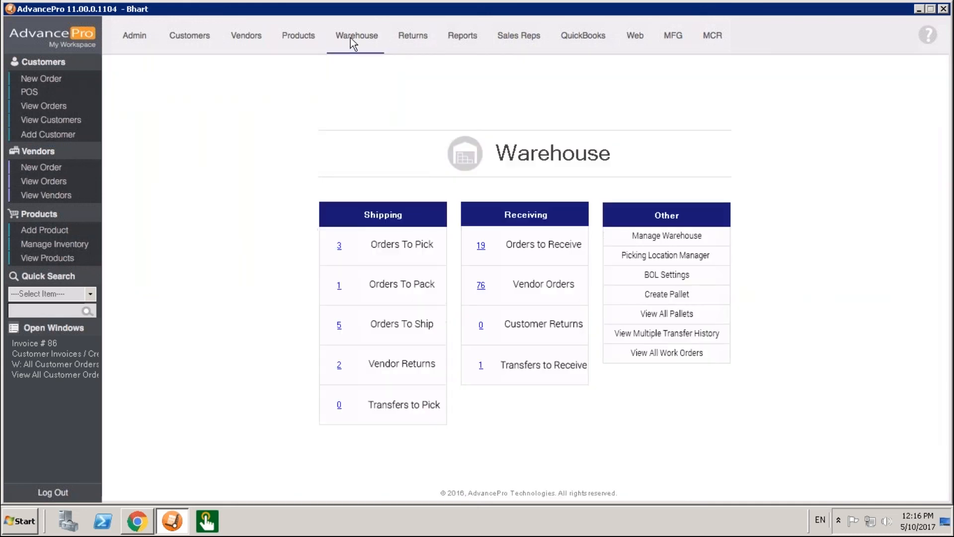
click(339, 246)
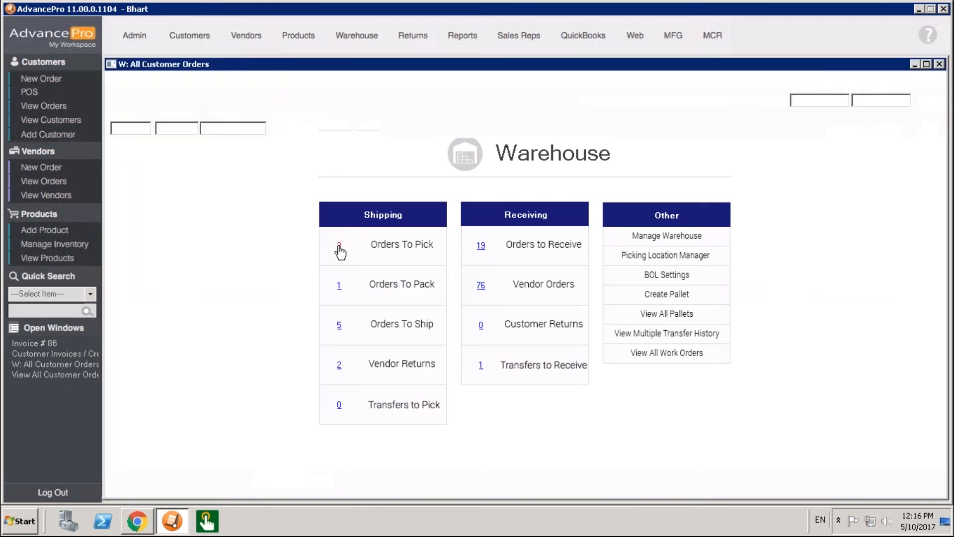
click(240, 145)
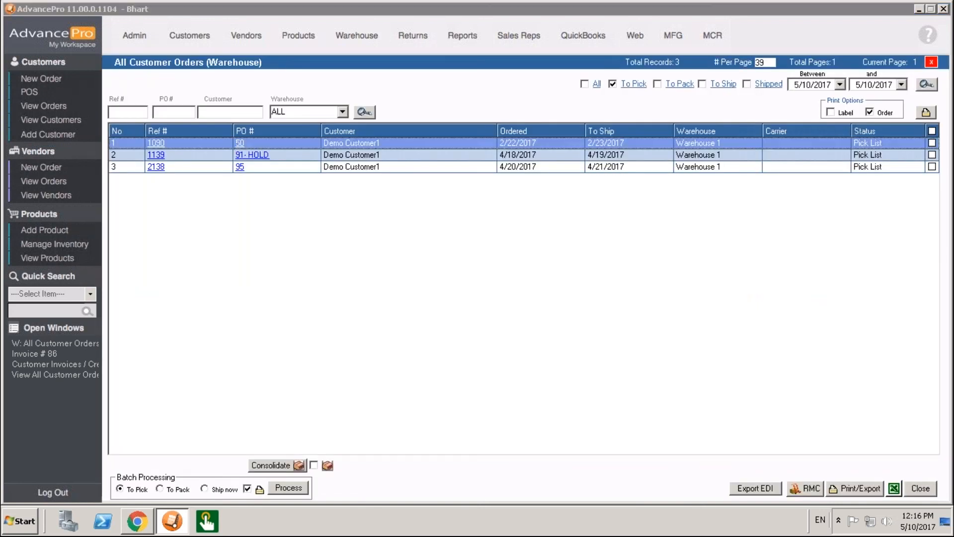
click(589, 304)
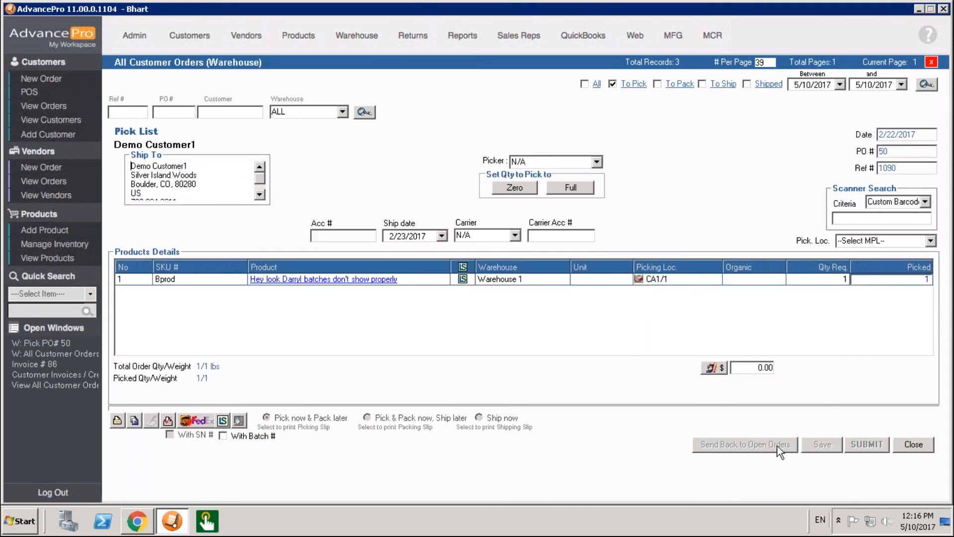
click(917, 443)
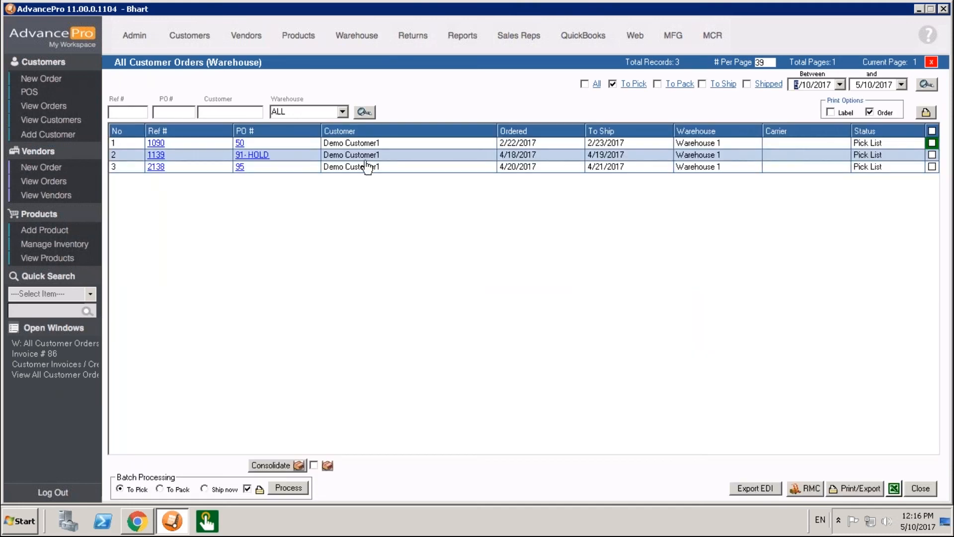
click(259, 156)
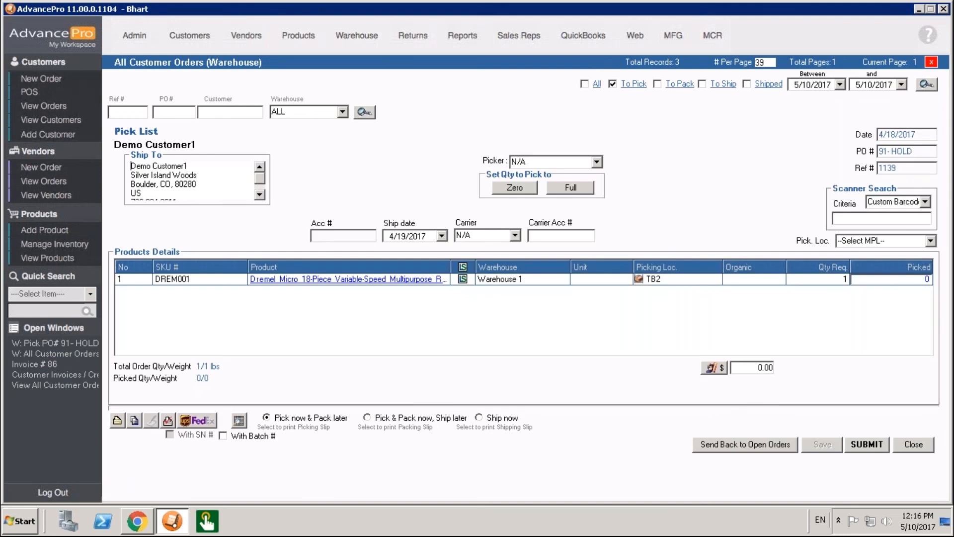